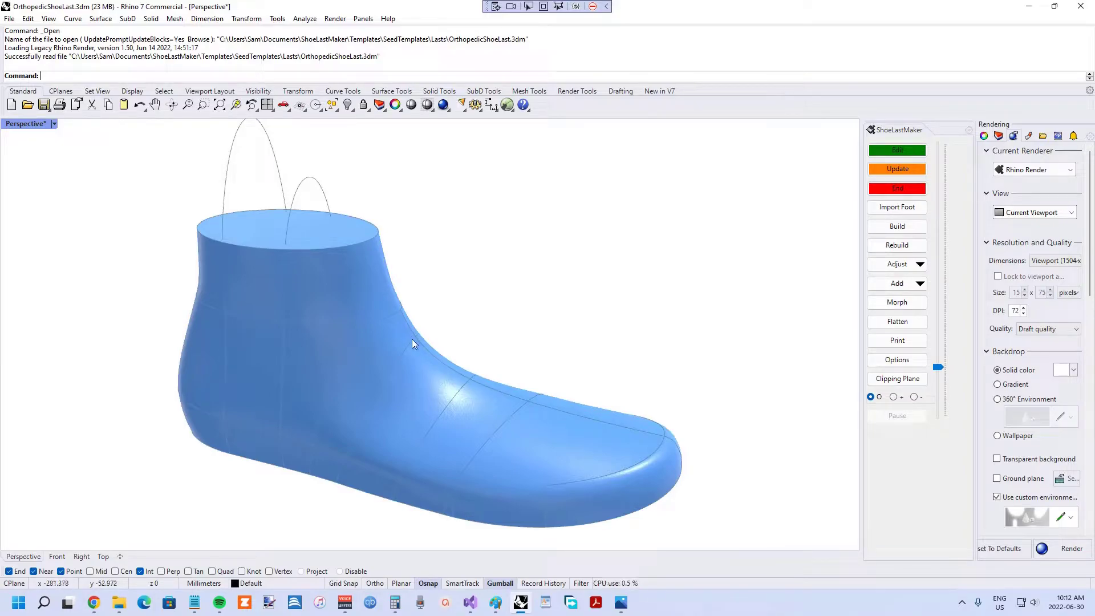
Step: Orbit the Perspective view to see the shoe last from the side and its top opening
{"action": "right_click_drag", "start_coordinate": [379, 361], "coordinate": [277, 323]}
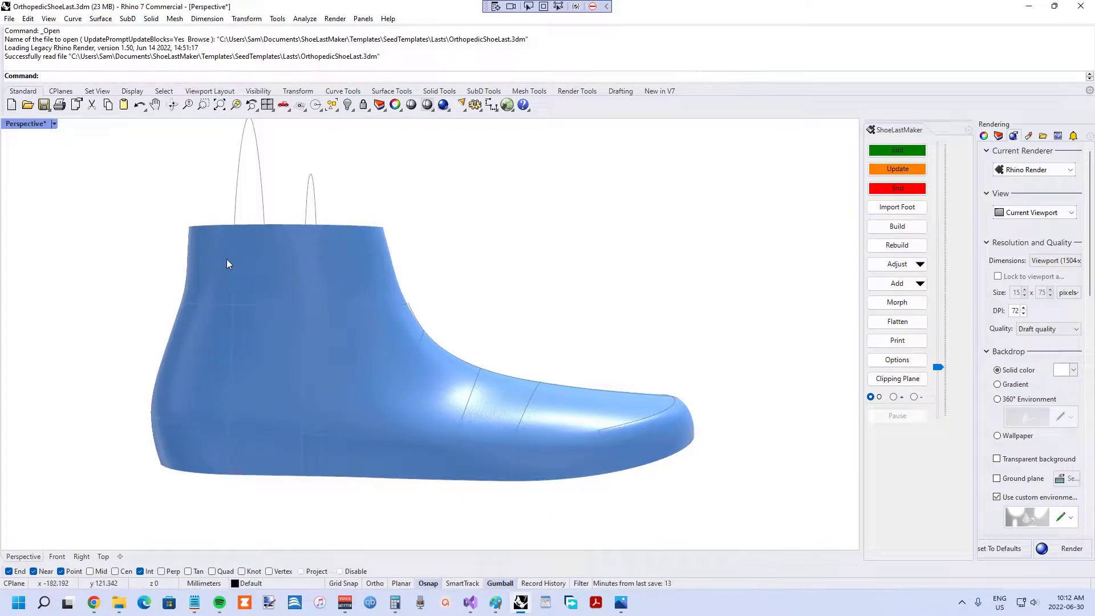
{"action": "right_click_drag", "start_coordinate": [317, 242], "coordinate": [308, 280]}
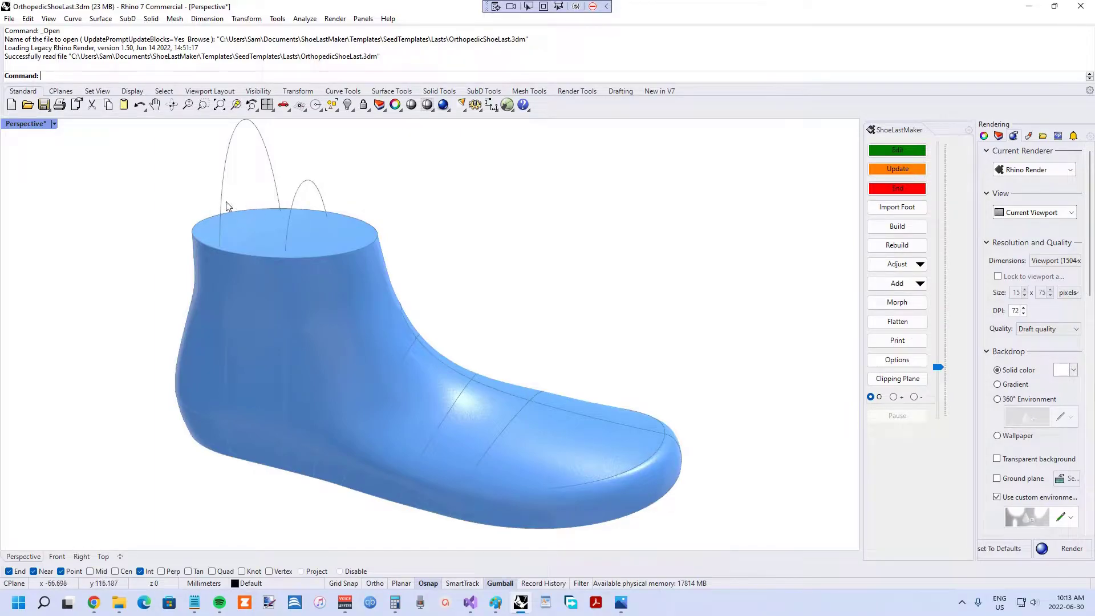
{"action": "left_click", "coordinate": [371, 226]}
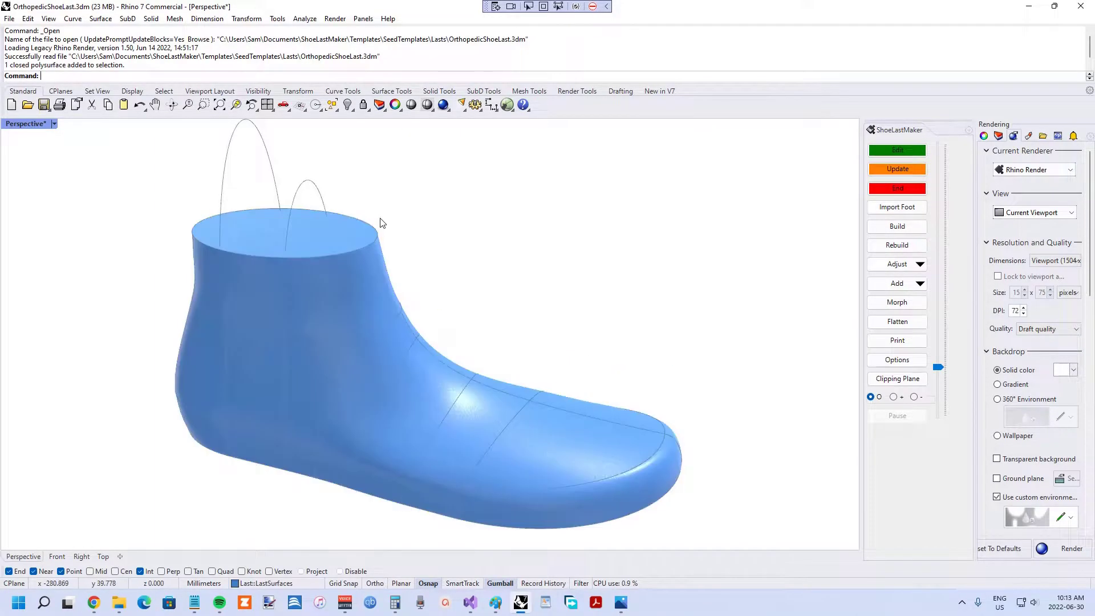
{"action": "left_click", "coordinate": [897, 150]}
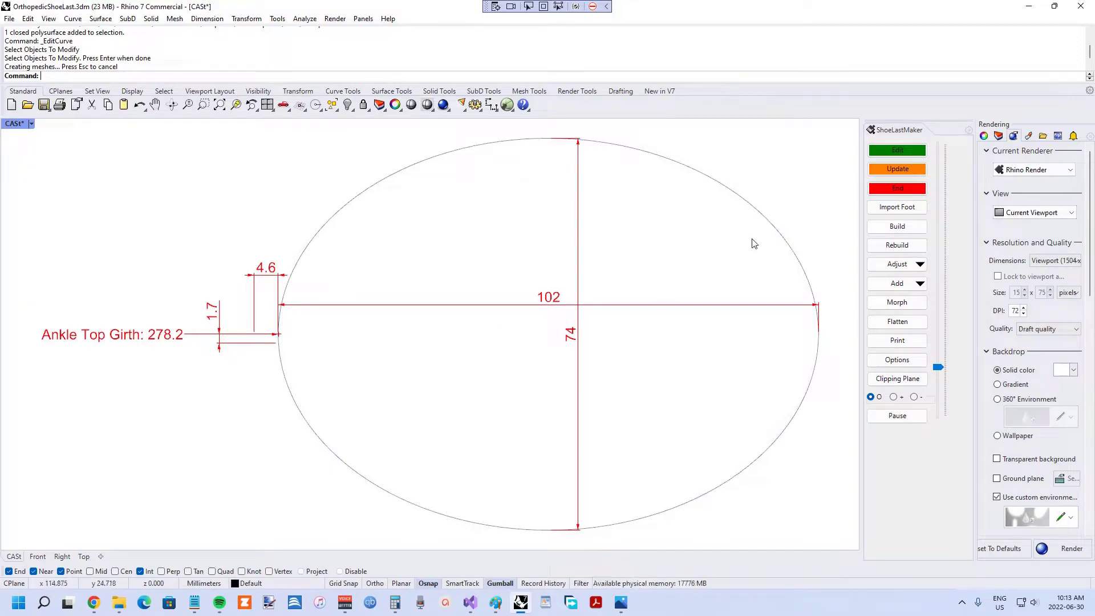
{"action": "left_click", "coordinate": [897, 190]}
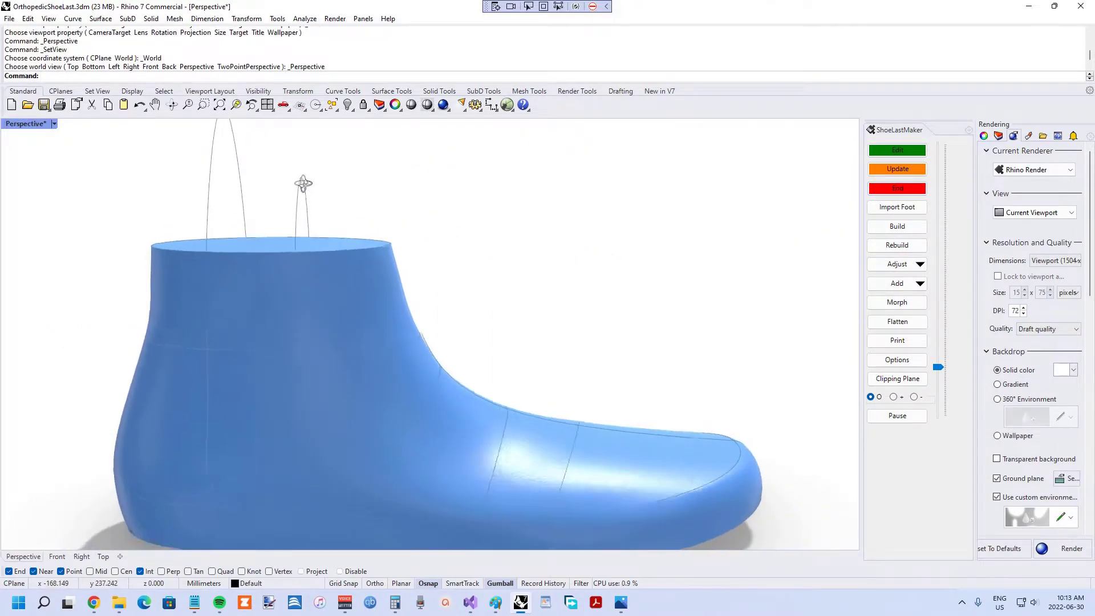
Step: Start editing the last's design curve to show its dimensioned side drawing
{"action": "left_click", "coordinate": [897, 150]}
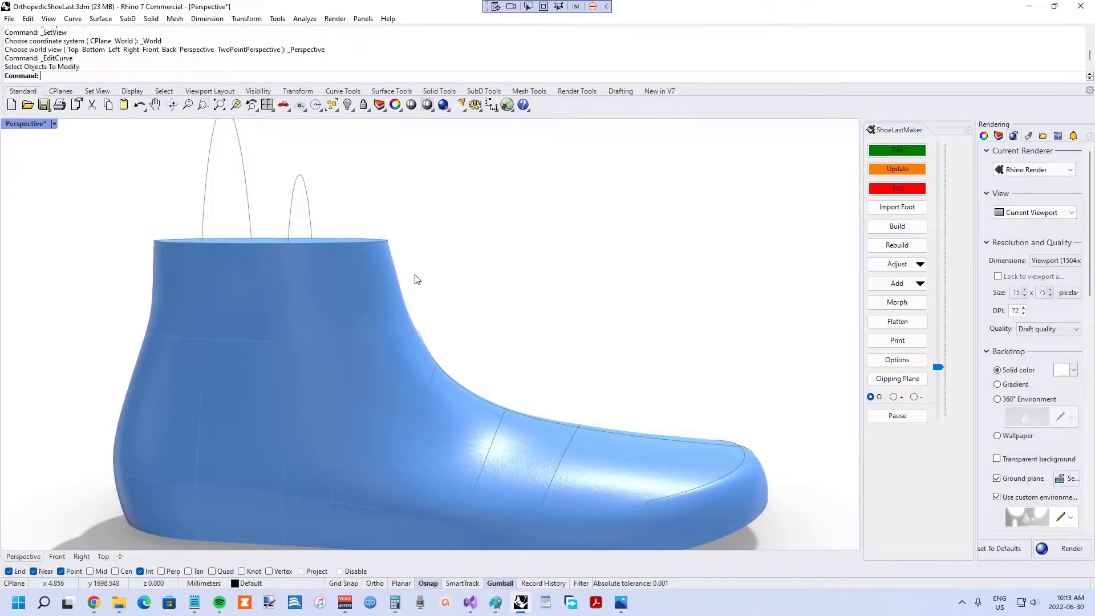
{"action": "left_click", "coordinate": [898, 150]}
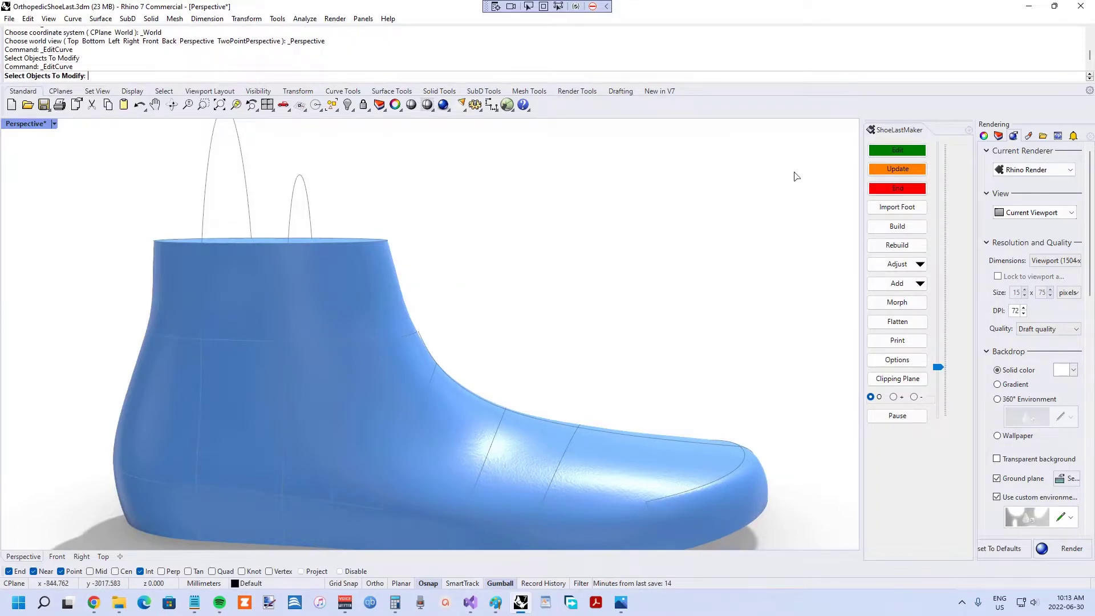
{"action": "left_click", "coordinate": [429, 343]}
{"action": "key", "text": "Return"}
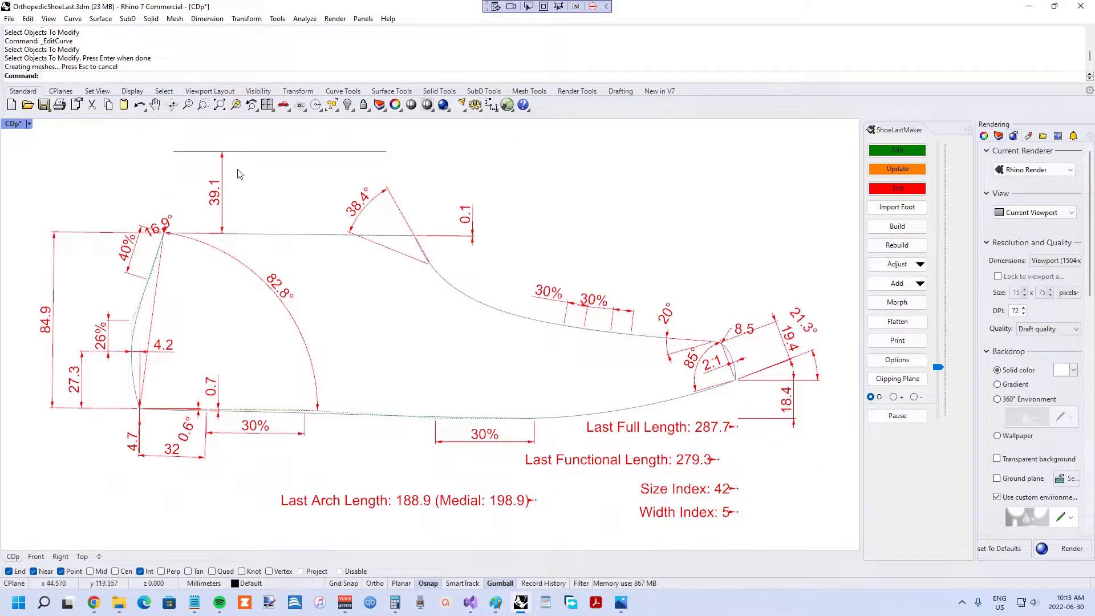
Step: Change the 39.1 top-line height dimension to 45 and regenerate the 3D last
{"action": "double_click", "coordinate": [215, 194]}
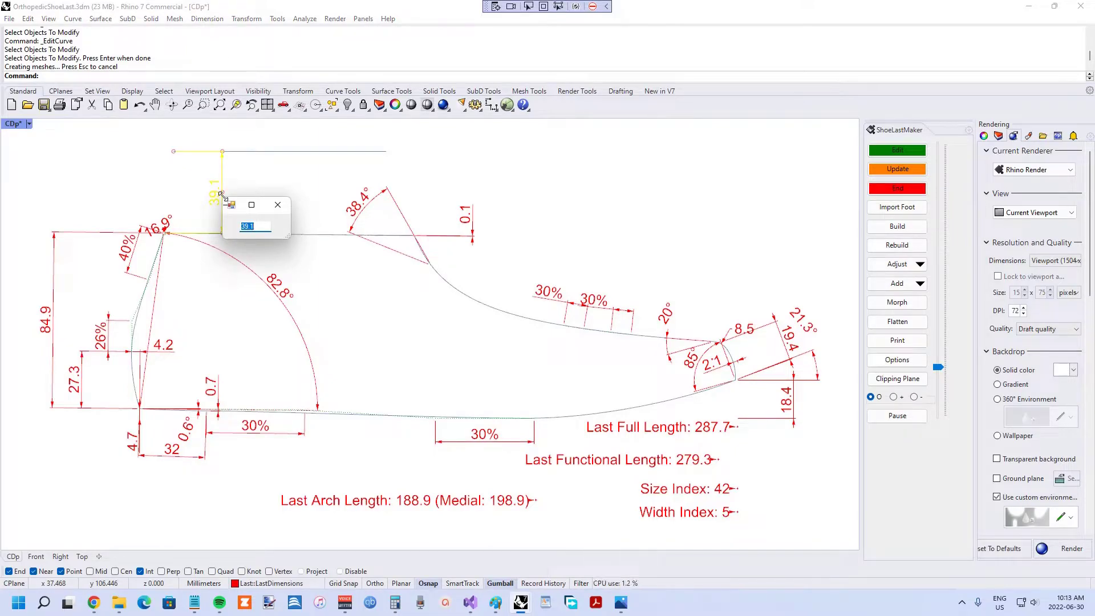
{"action": "type", "text": "45"}
{"action": "key", "text": "Return"}
{"action": "left_click", "coordinate": [885, 169]}
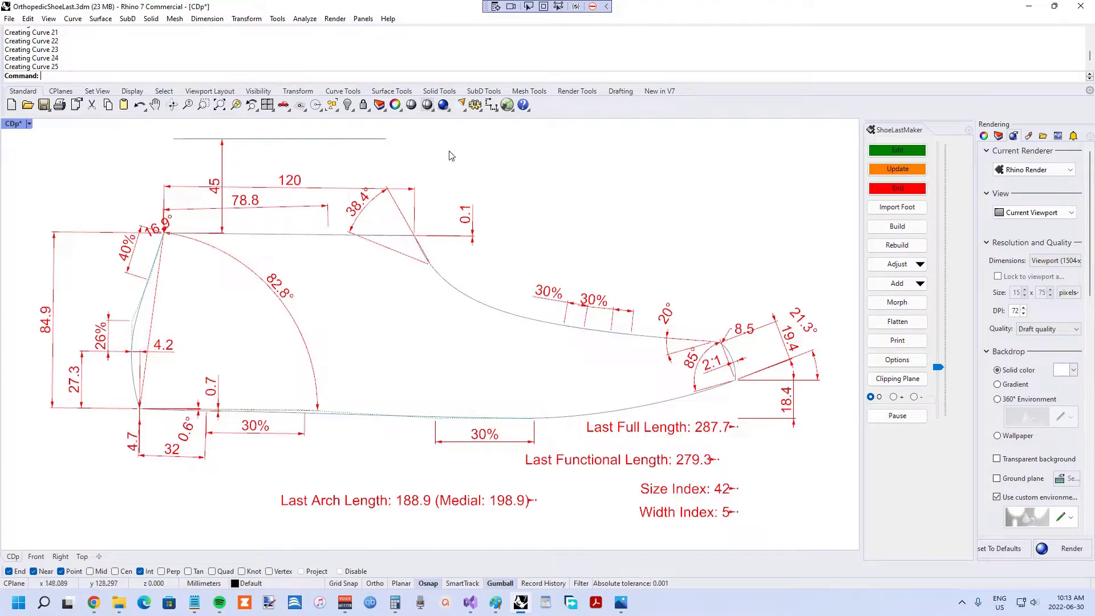
{"action": "left_click", "coordinate": [912, 189]}
{"action": "left_click", "coordinate": [915, 191]}
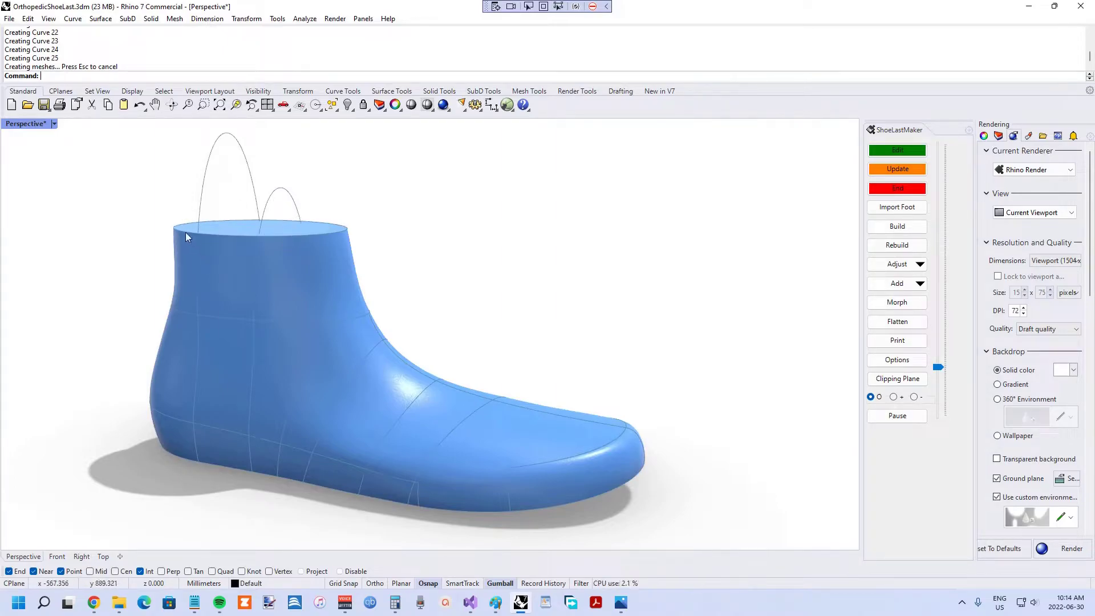
Step: Orbit and zoom around the rebuilt last, viewing it side-on and at three-quarter angle
{"action": "right_click_drag", "start_coordinate": [190, 293], "coordinate": [242, 273]}
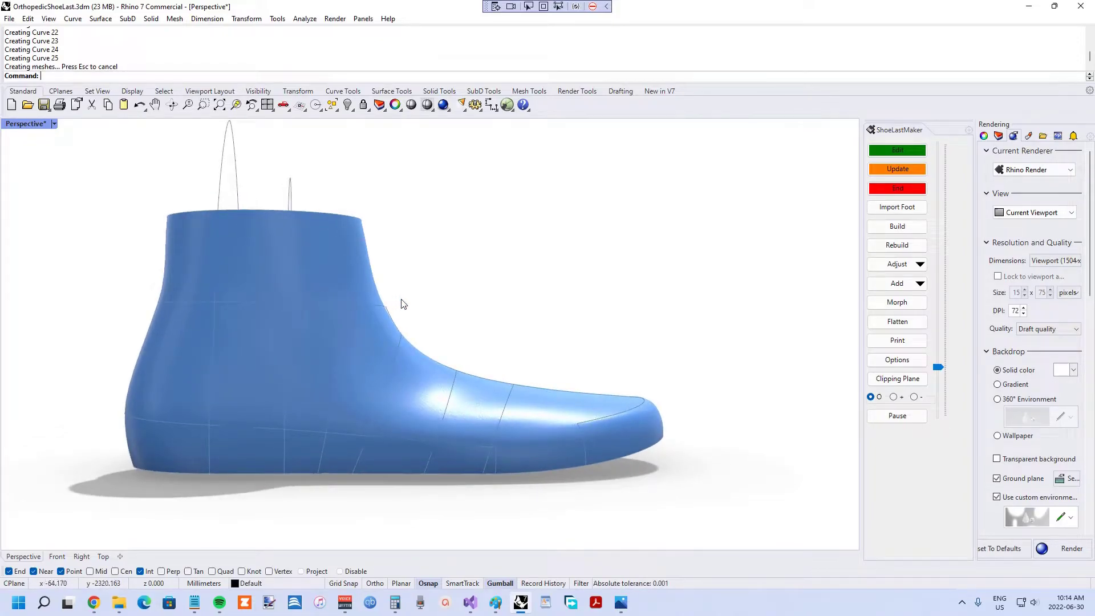
{"action": "right_click_drag", "start_coordinate": [396, 288], "coordinate": [248, 315]}
{"action": "scroll", "coordinate": [284, 308], "scroll_direction": "up", "scroll_amount": 3}
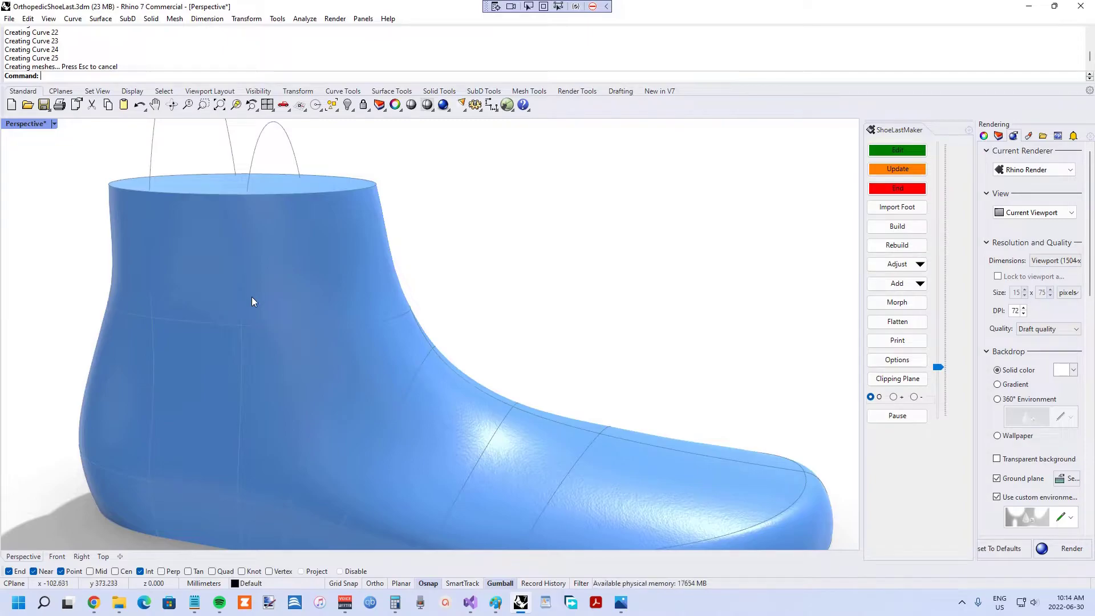
{"action": "scroll", "coordinate": [252, 298], "scroll_direction": "up", "scroll_amount": 3}
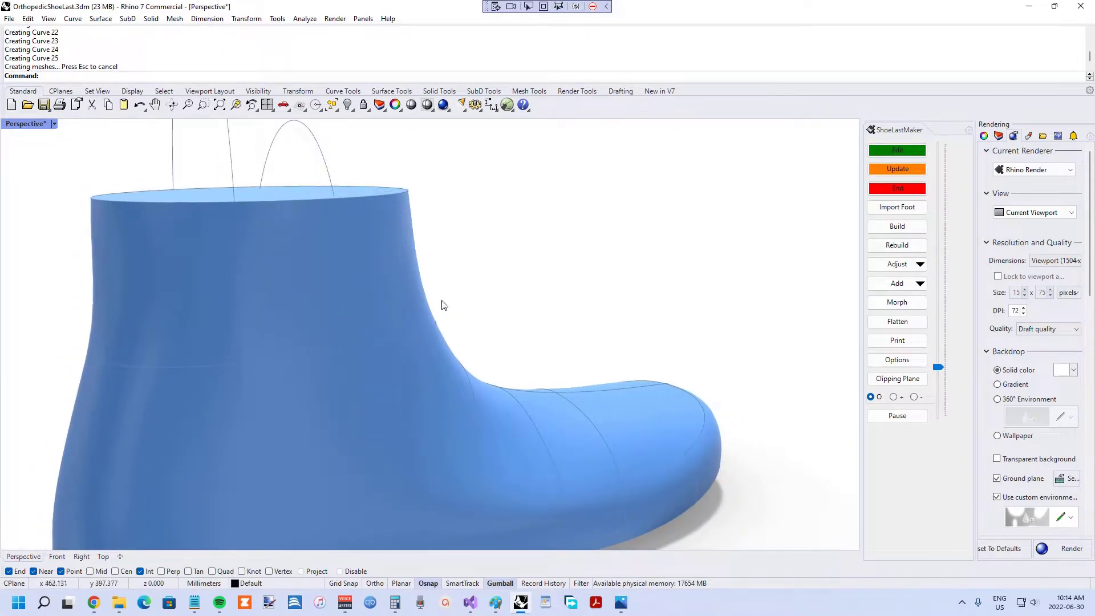
{"action": "scroll", "coordinate": [444, 304], "scroll_direction": "down", "scroll_amount": 3}
{"action": "right_click_drag", "start_coordinate": [525, 350], "coordinate": [419, 326]}
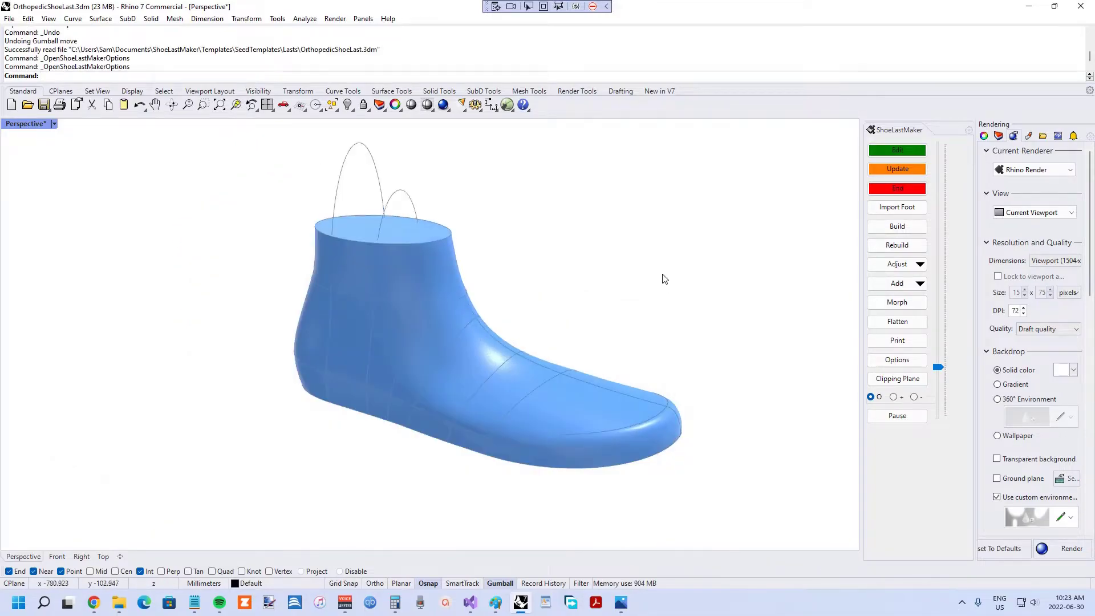
{"action": "scroll", "coordinate": [564, 271], "scroll_direction": "up", "scroll_amount": 2}
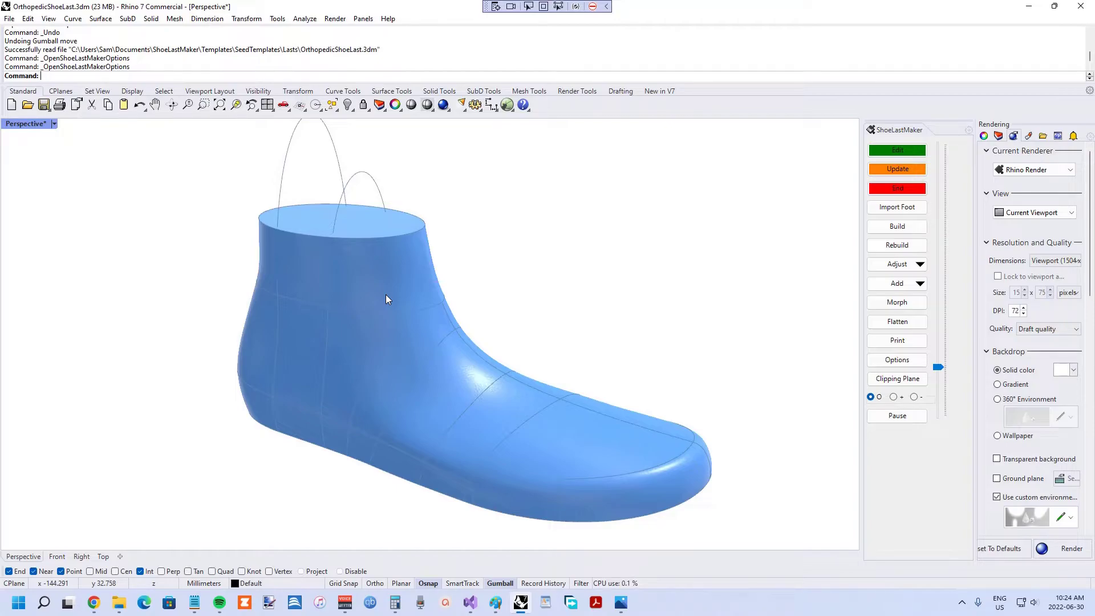
Step: Set SeedTemplates\Lasts\OrthopedicShoeLast.3dm as the Last Toe template
{"action": "left_click", "coordinate": [896, 228]}
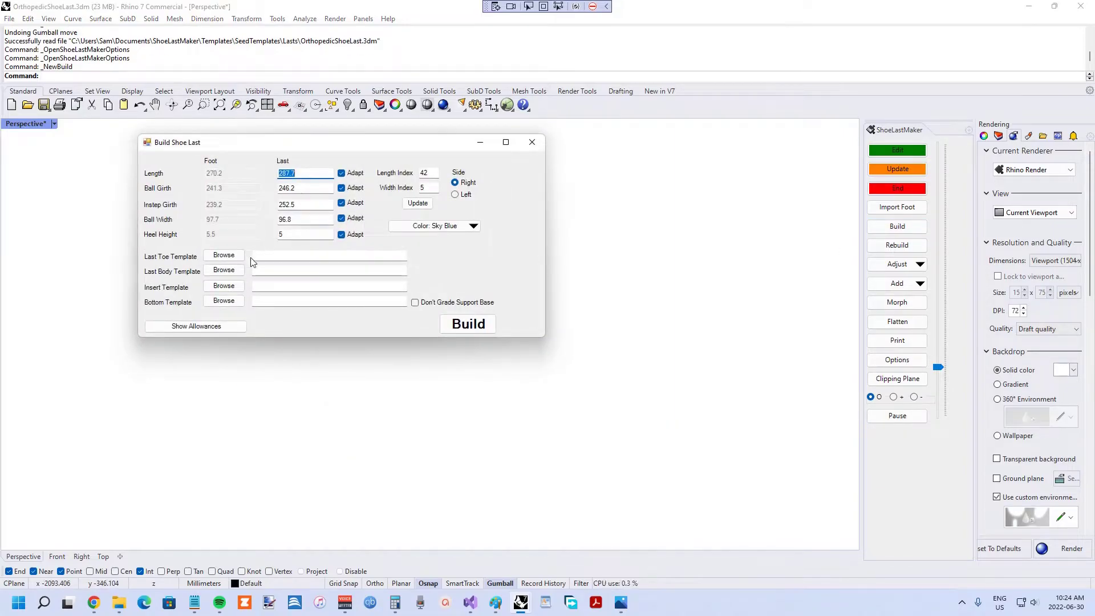
{"action": "left_click", "coordinate": [226, 257]}
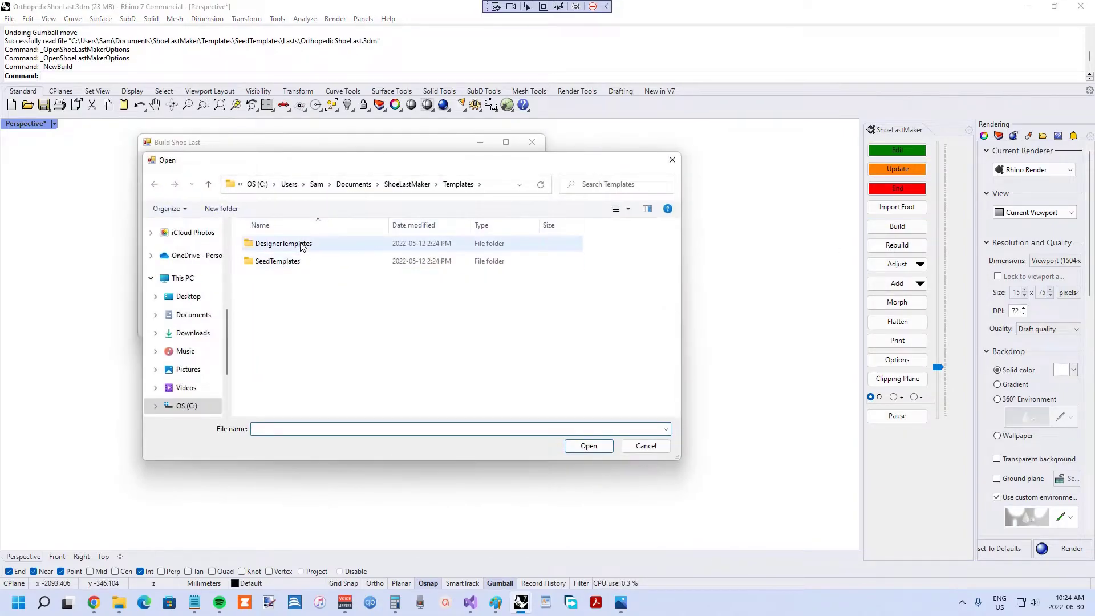
{"action": "double_click", "coordinate": [302, 244]}
{"action": "double_click", "coordinate": [303, 244]}
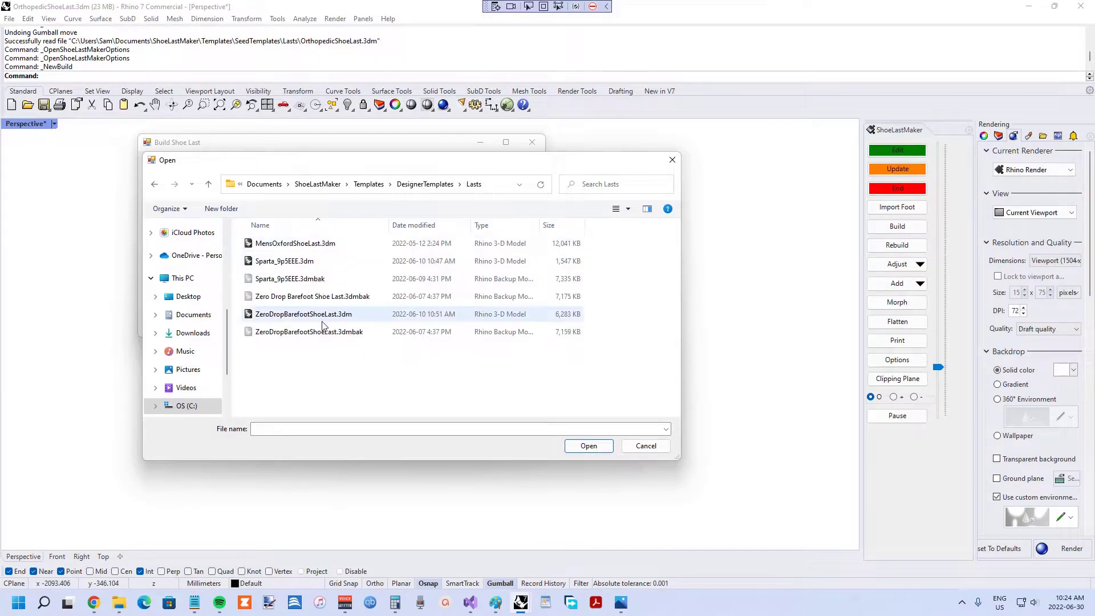
{"action": "left_click", "coordinate": [425, 184]}
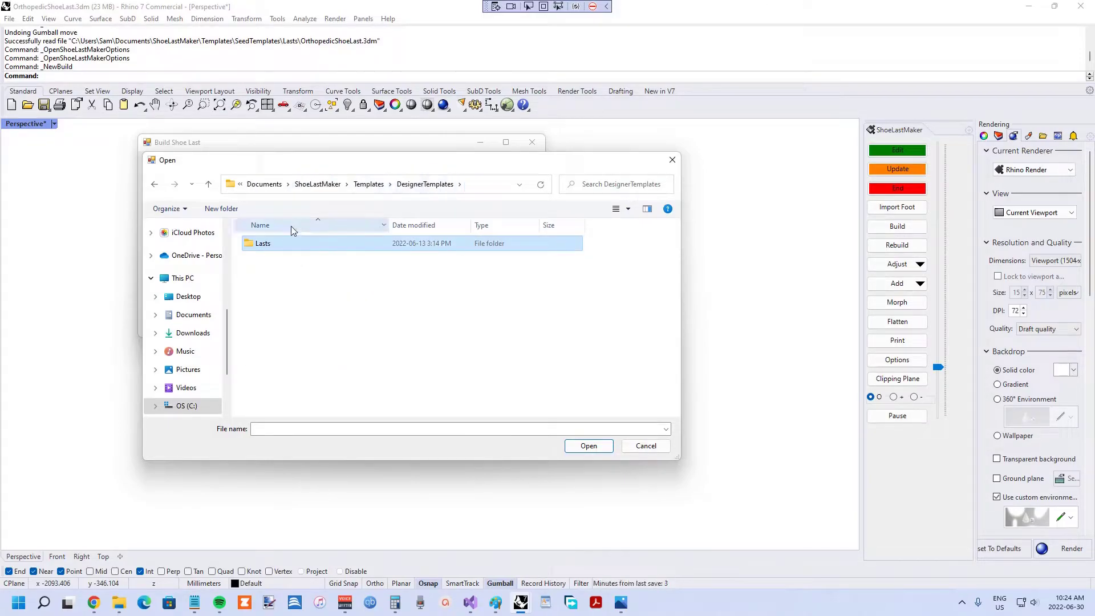
{"action": "left_click", "coordinate": [374, 184]}
{"action": "double_click", "coordinate": [271, 260]}
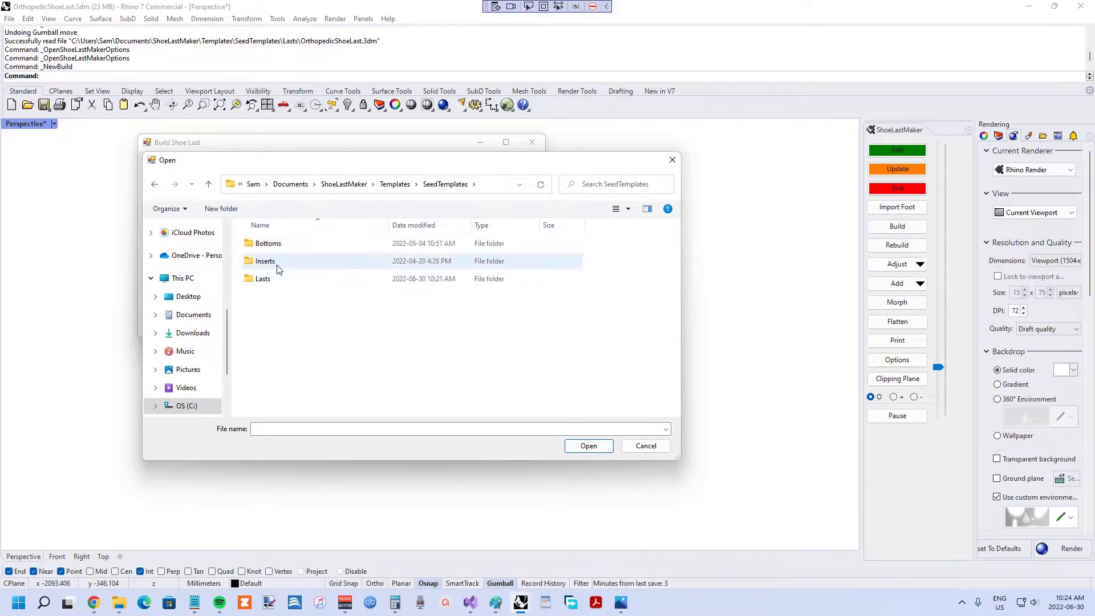
{"action": "double_click", "coordinate": [264, 279]}
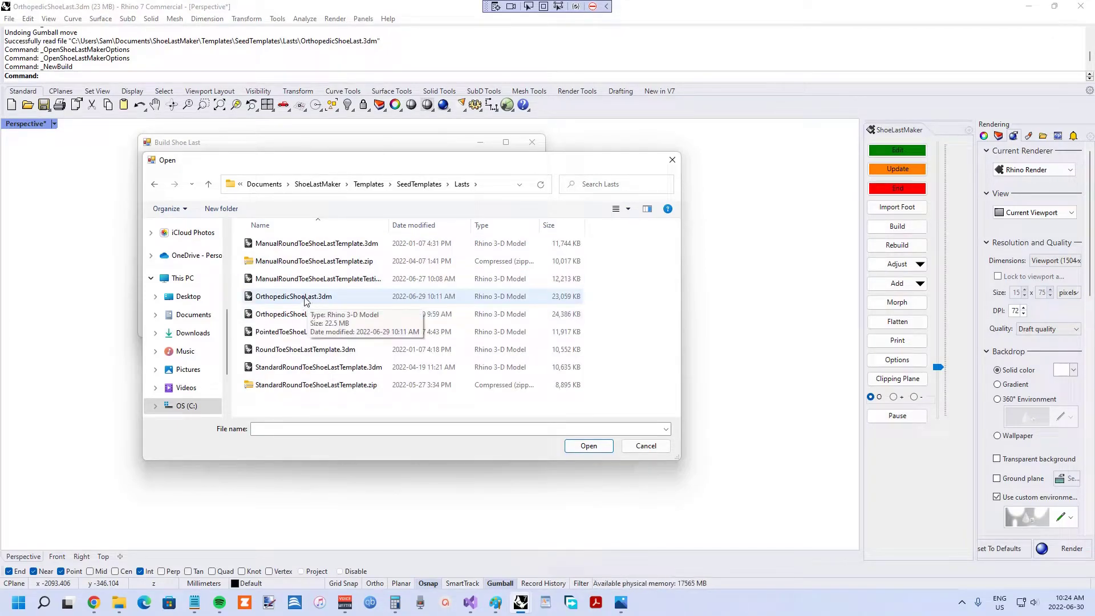
{"action": "double_click", "coordinate": [304, 296]}
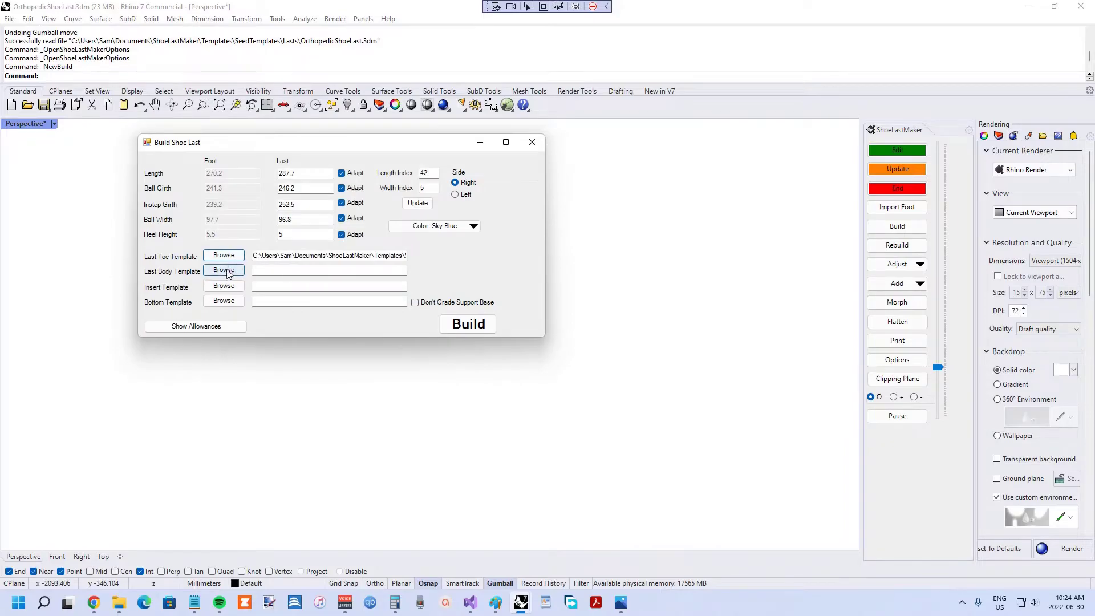
Step: Set OrthopedicShoeLast.3dm from SeedTemplates\Lasts as the Last Body template
{"action": "left_click", "coordinate": [227, 273]}
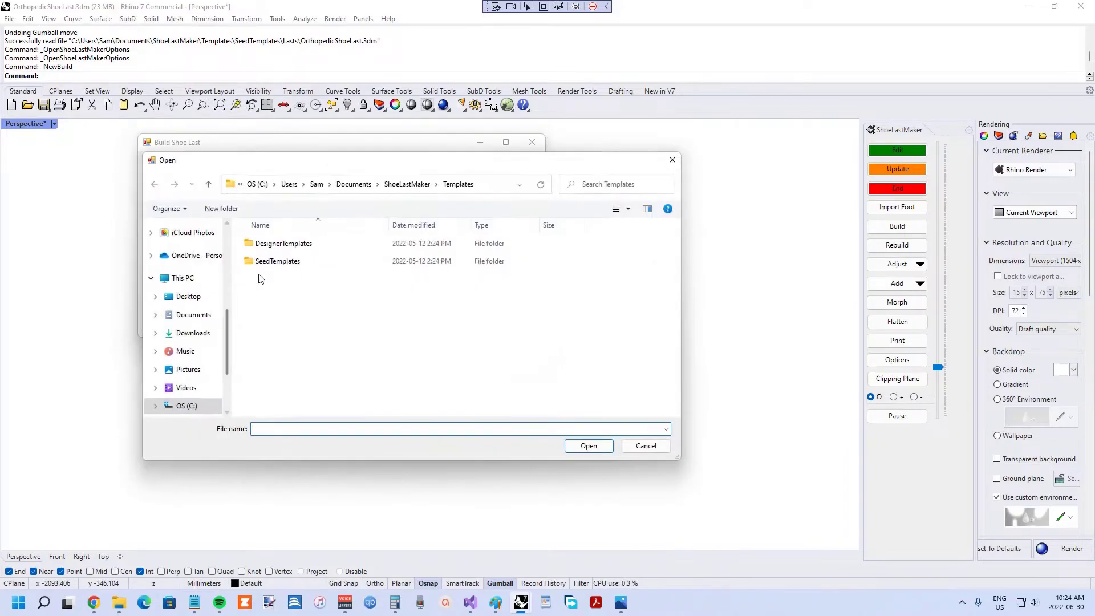
{"action": "double_click", "coordinate": [296, 245]}
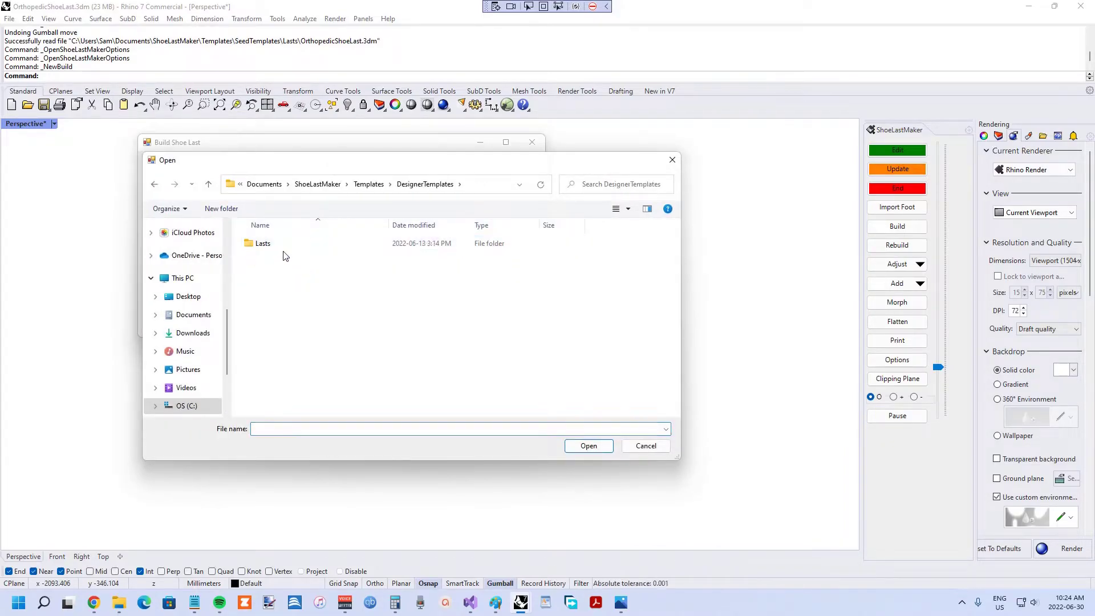
{"action": "double_click", "coordinate": [294, 246]}
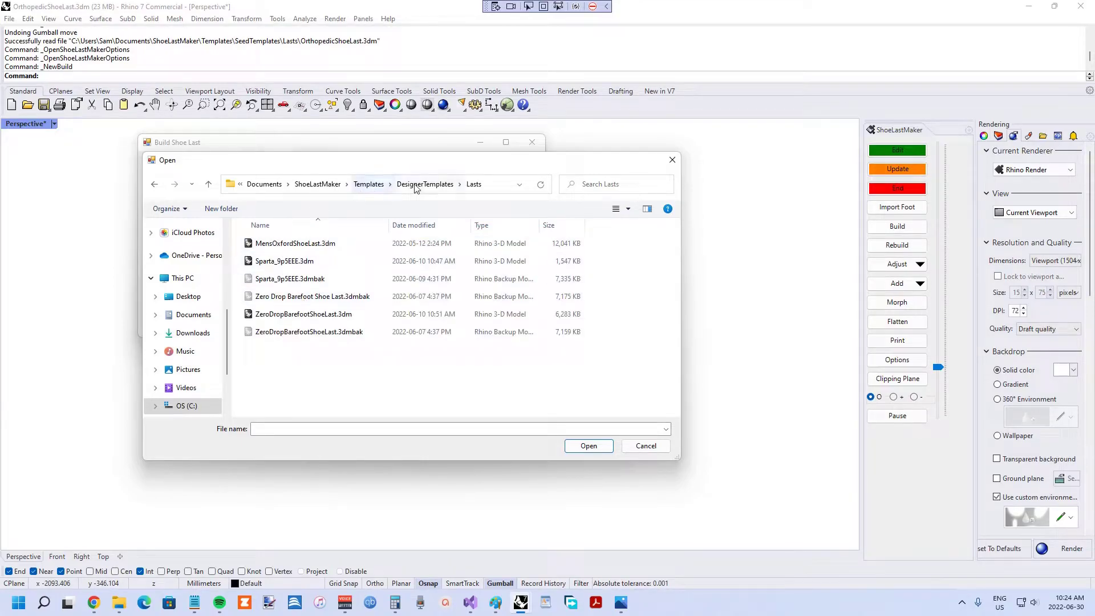
{"action": "left_click", "coordinate": [368, 183]}
{"action": "left_click", "coordinate": [267, 263]}
{"action": "double_click", "coordinate": [268, 263]}
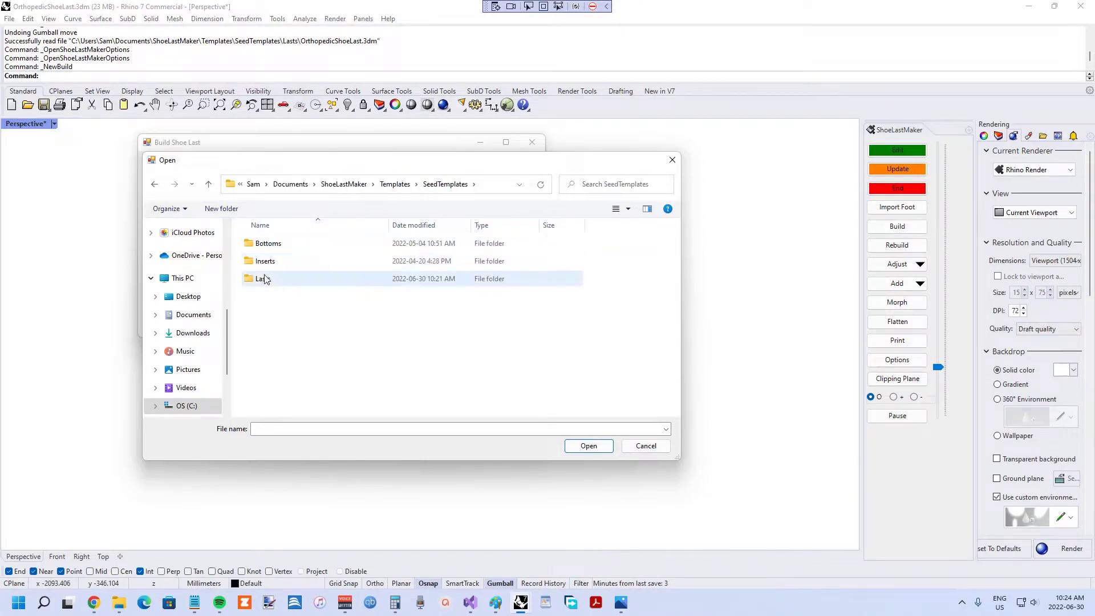
{"action": "double_click", "coordinate": [264, 279]}
{"action": "double_click", "coordinate": [303, 298]}
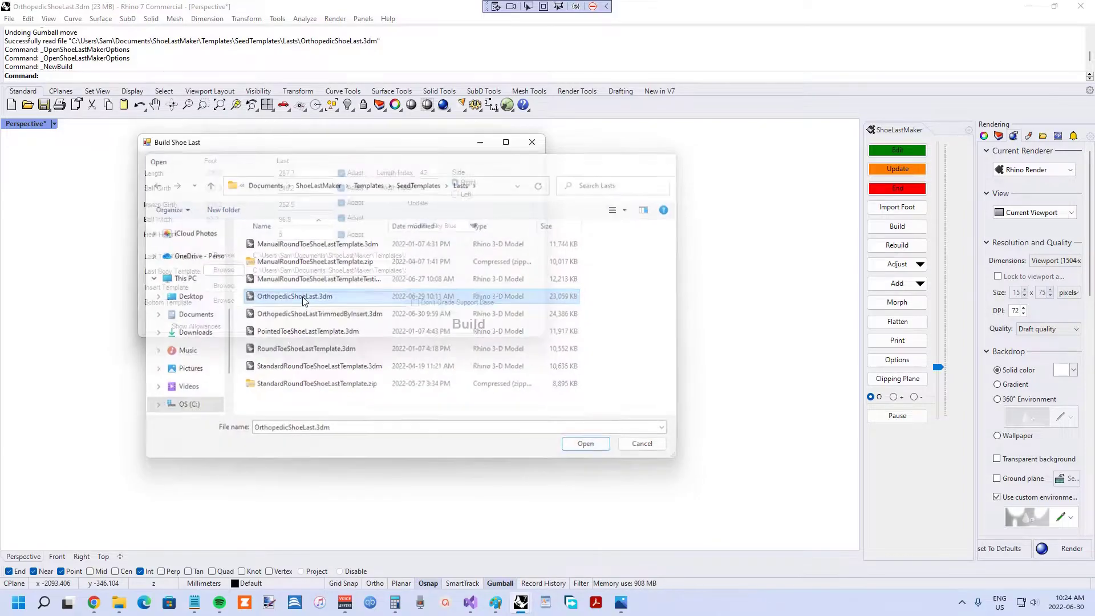
Step: Set OrthopedicShoeLastTrimmedByInsert.3dm as the Insert template
{"action": "left_click", "coordinate": [215, 288]}
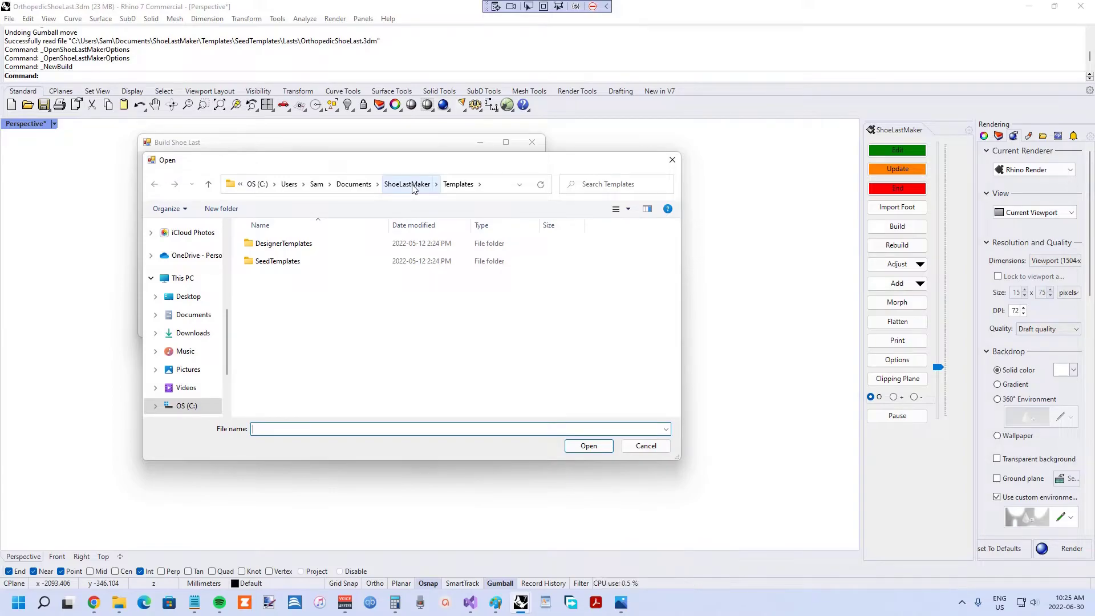
{"action": "double_click", "coordinate": [284, 260]}
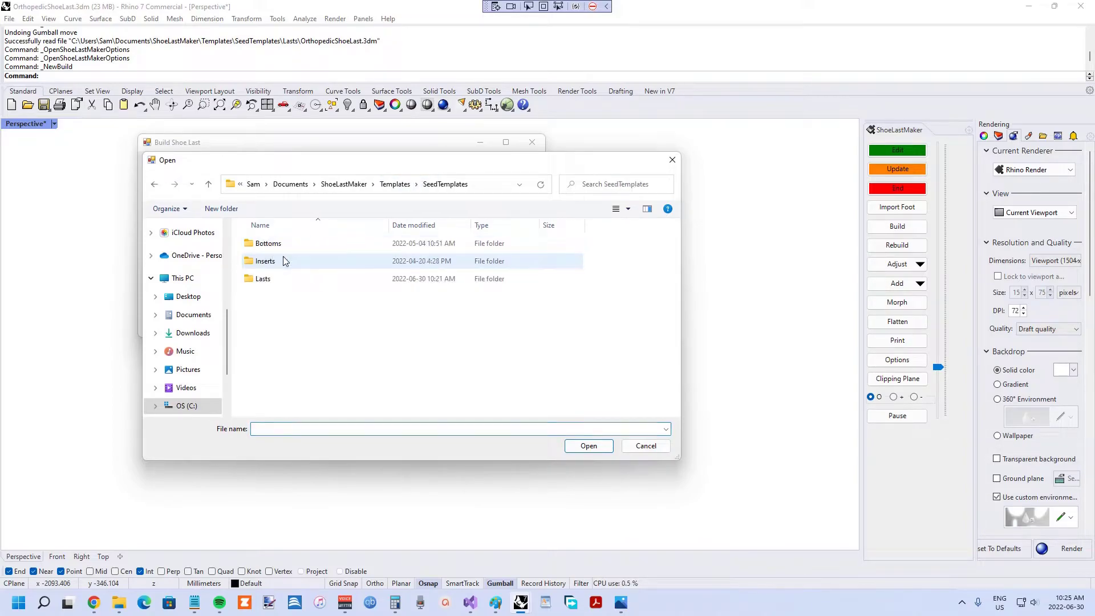
{"action": "double_click", "coordinate": [276, 279]}
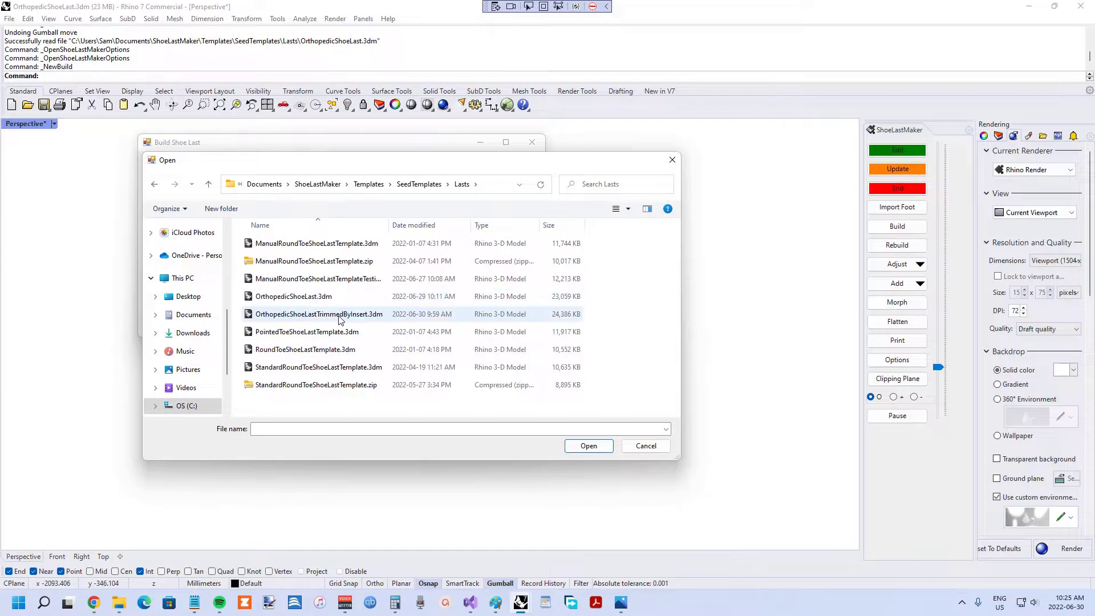
{"action": "left_click", "coordinate": [340, 317]}
{"action": "double_click", "coordinate": [339, 317]}
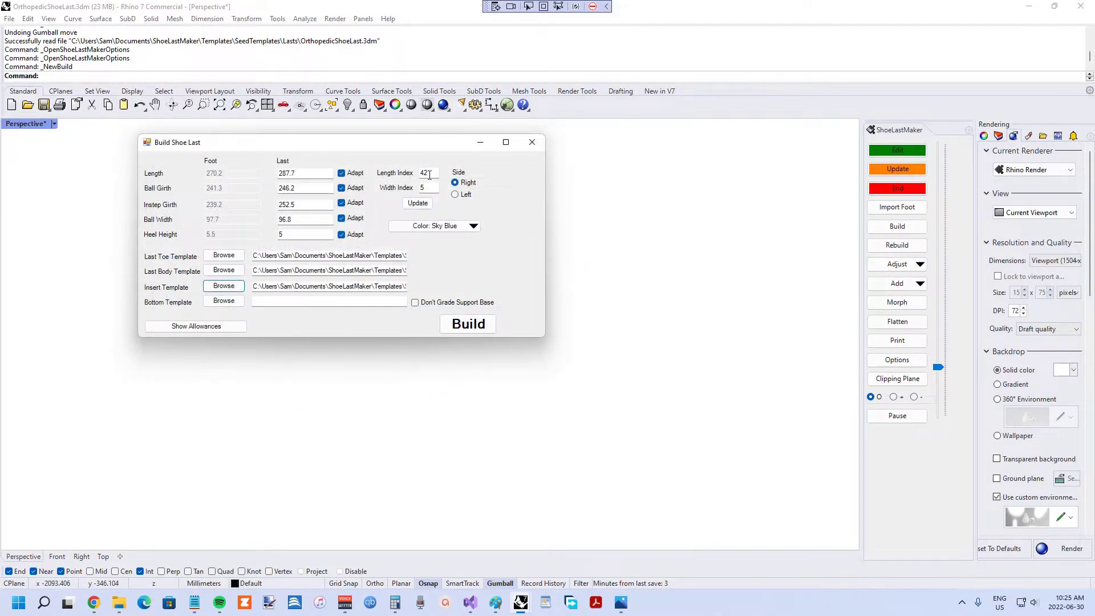
Step: Recompute the foot and last measurements, review allowances and materials, and build the last
{"action": "left_click", "coordinate": [416, 203]}
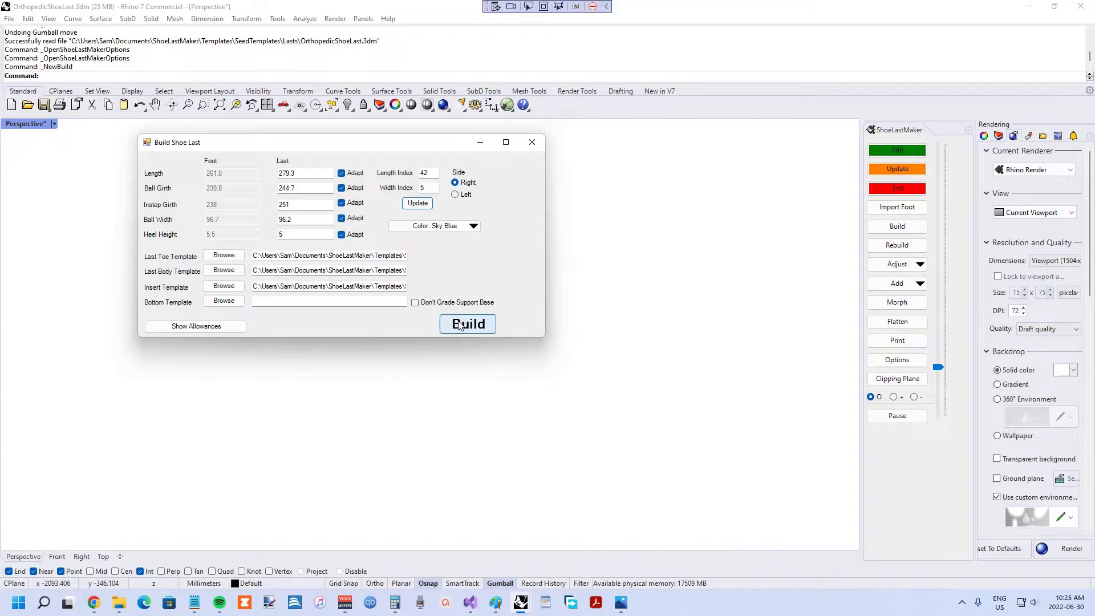
{"action": "left_click", "coordinate": [237, 330]}
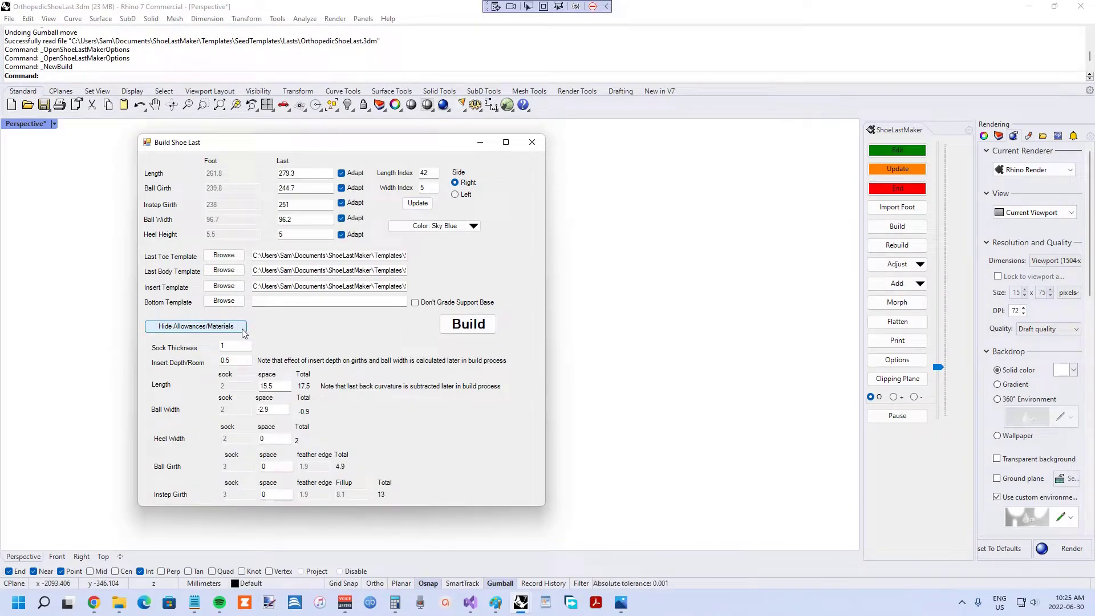
{"action": "left_click", "coordinate": [187, 327]}
{"action": "left_click", "coordinate": [468, 324]}
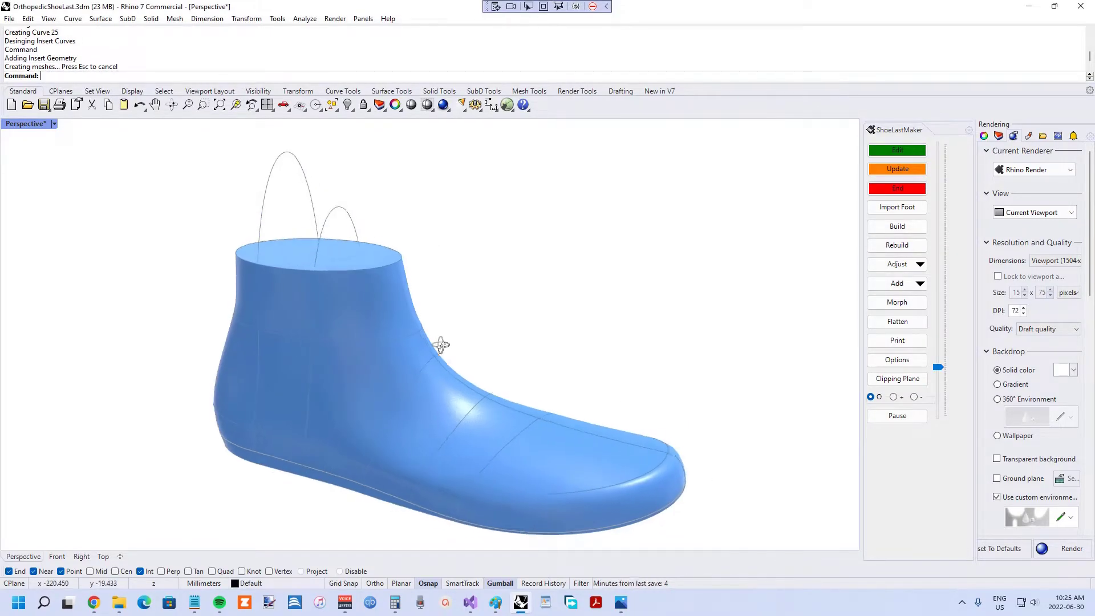
Step: Inspect the built last from several sides and choose the Insert Depth adjustment
{"action": "right_click_drag", "start_coordinate": [441, 345], "coordinate": [190, 330]}
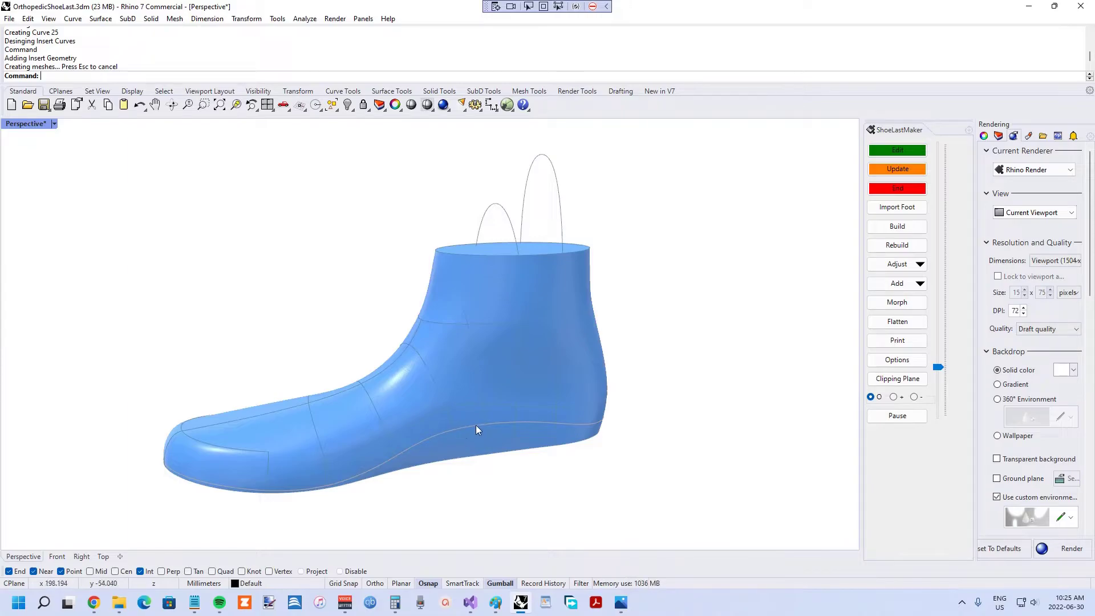
{"action": "right_click_drag", "start_coordinate": [586, 419], "coordinate": [347, 450]}
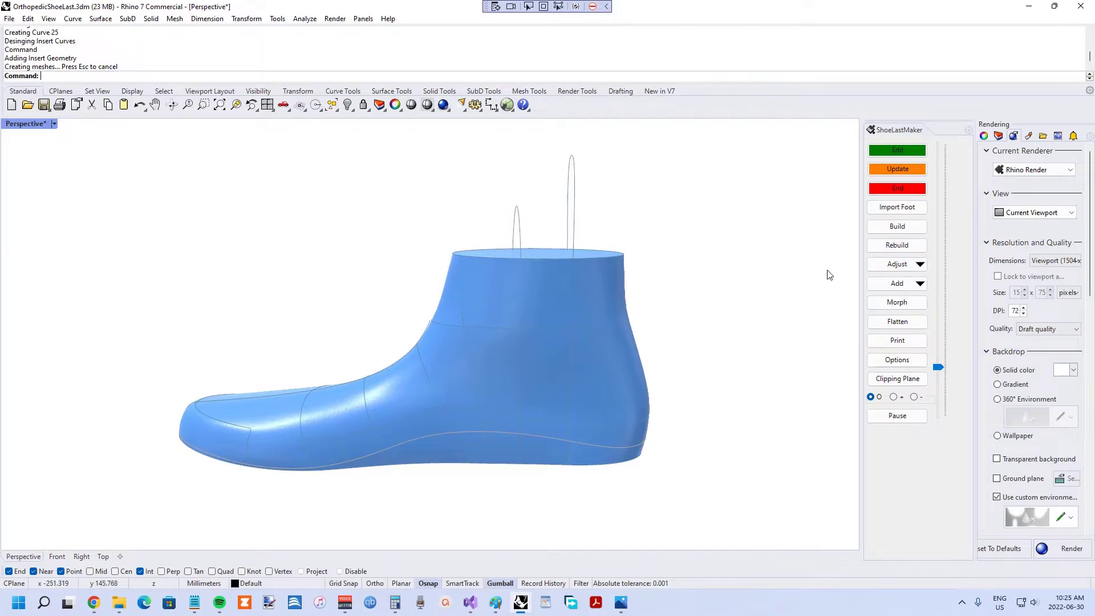
{"action": "left_click", "coordinate": [870, 272]}
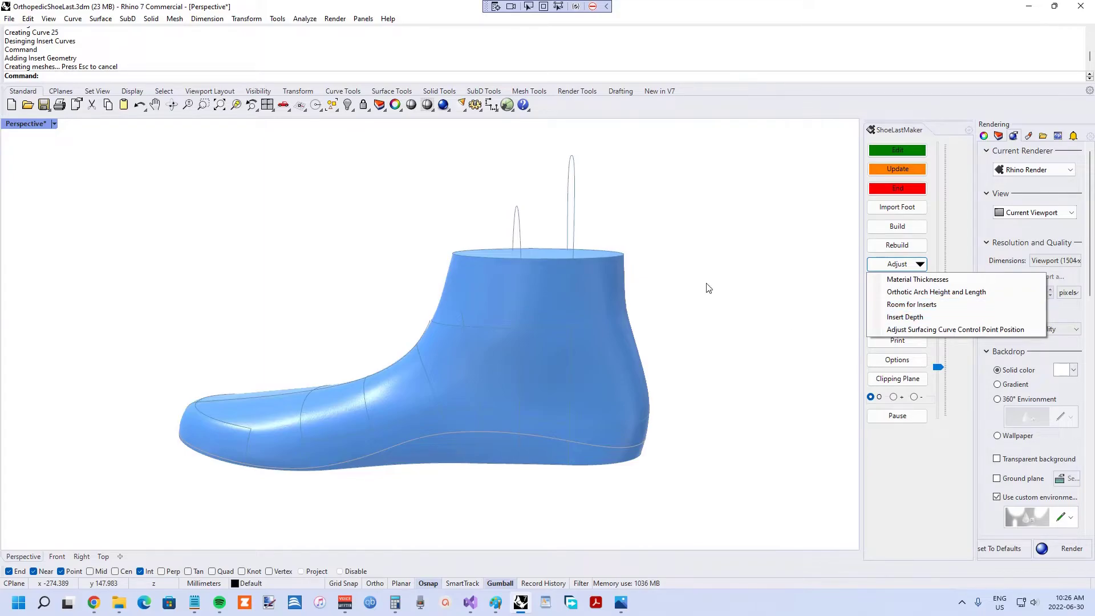
{"action": "left_click", "coordinate": [904, 317]}
{"action": "right_click_drag", "start_coordinate": [570, 295], "coordinate": [616, 281]}
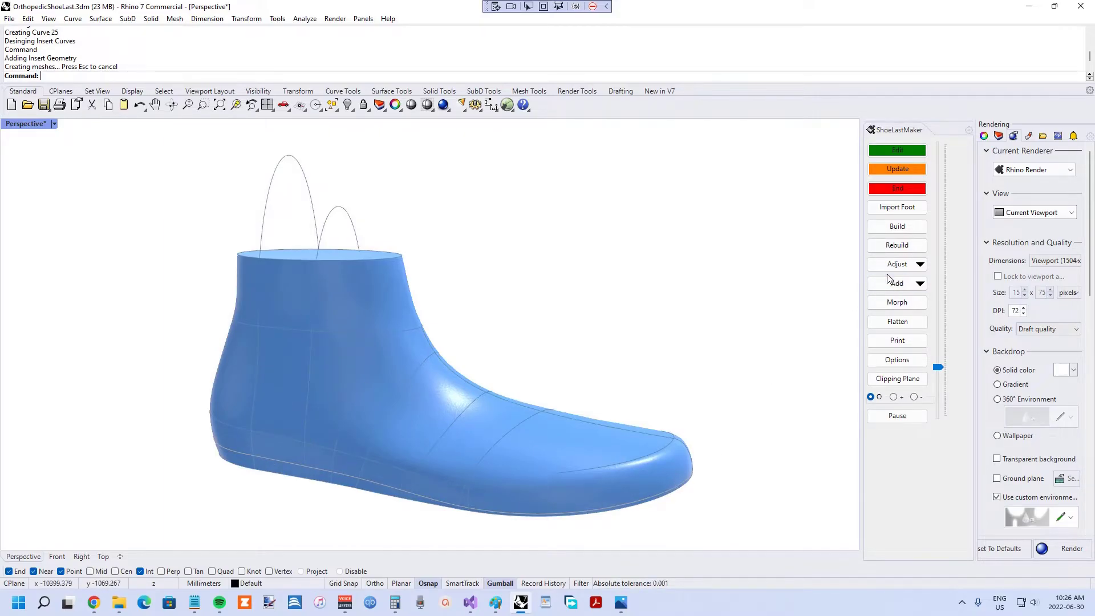
Step: Enable trimming the last by the insert surface, rebuild, and inspect the underside
{"action": "left_click", "coordinate": [883, 360]}
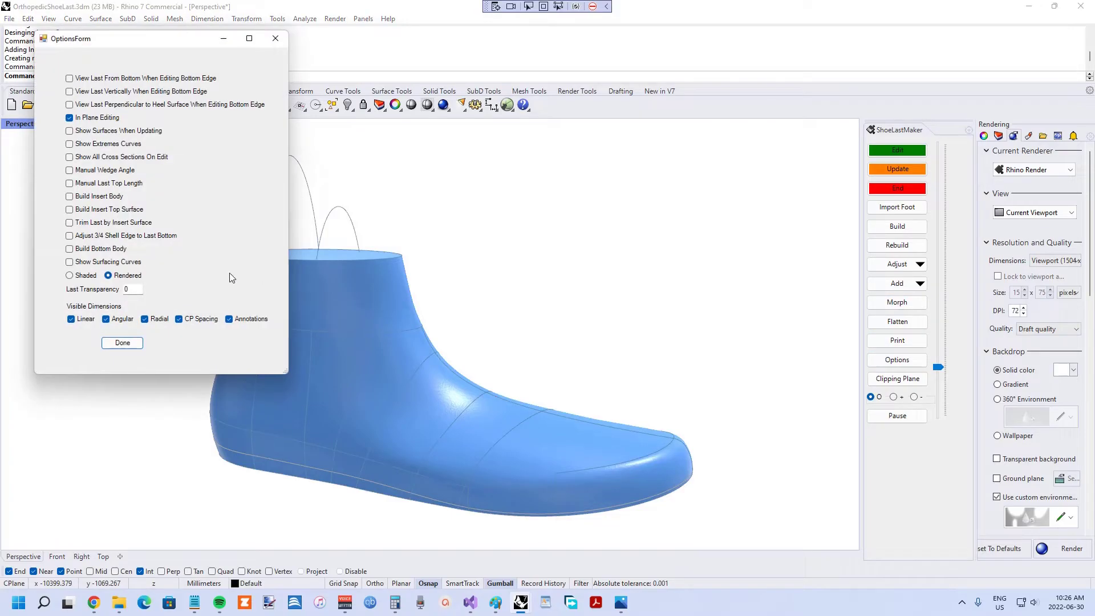
{"action": "left_click", "coordinate": [95, 224]}
{"action": "left_click", "coordinate": [122, 343]}
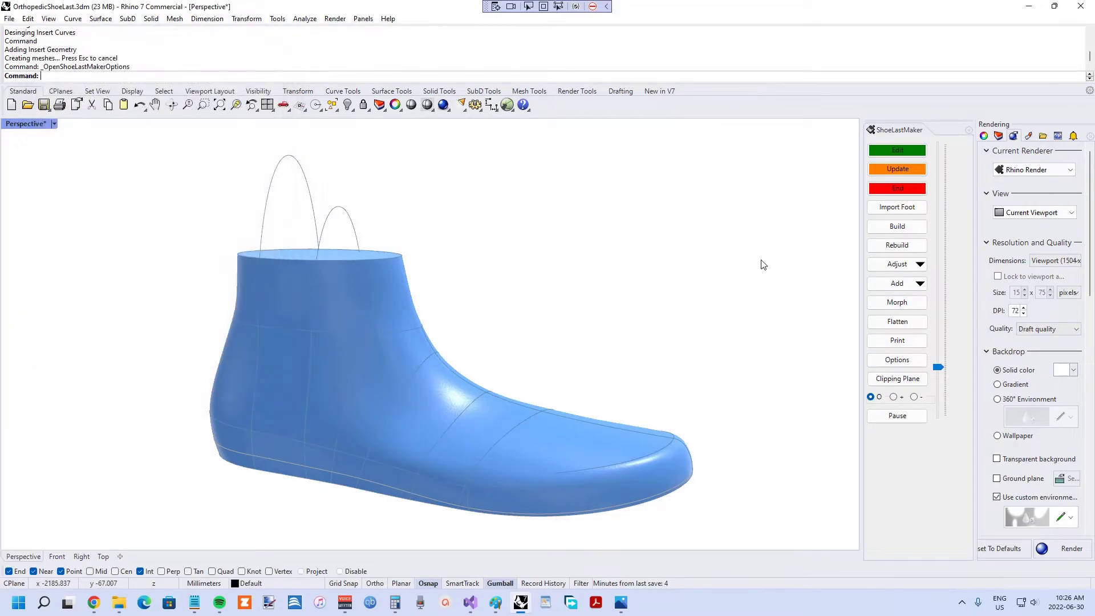
{"action": "left_click", "coordinate": [899, 246]}
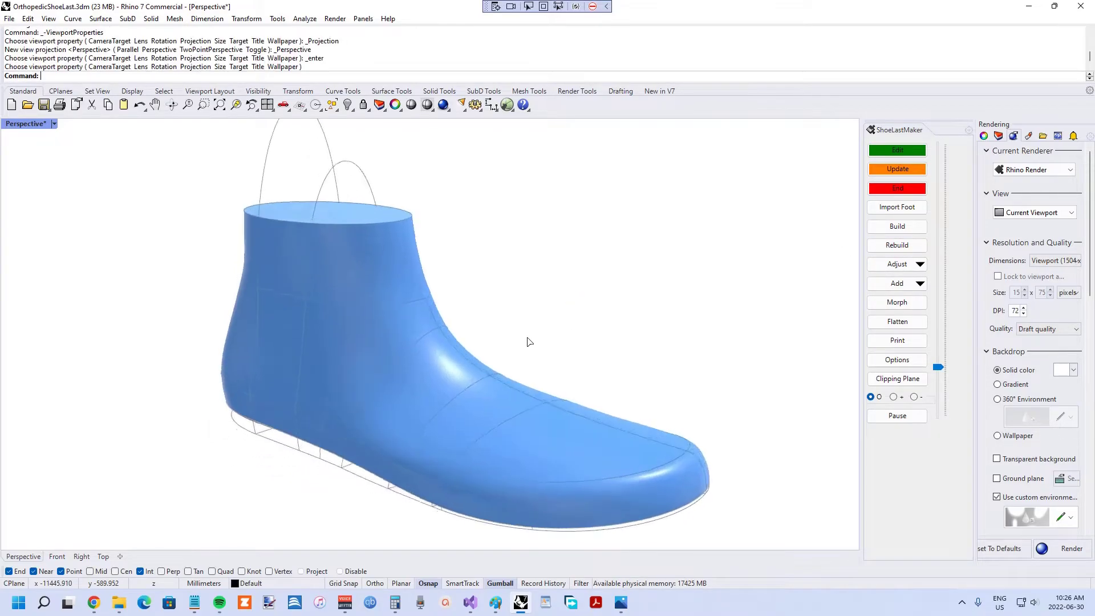
{"action": "right_click_drag", "start_coordinate": [529, 341], "coordinate": [569, 322]}
{"action": "scroll", "coordinate": [489, 362], "scroll_direction": "up", "scroll_amount": 5}
{"action": "right_click_drag", "start_coordinate": [415, 378], "coordinate": [555, 356]}
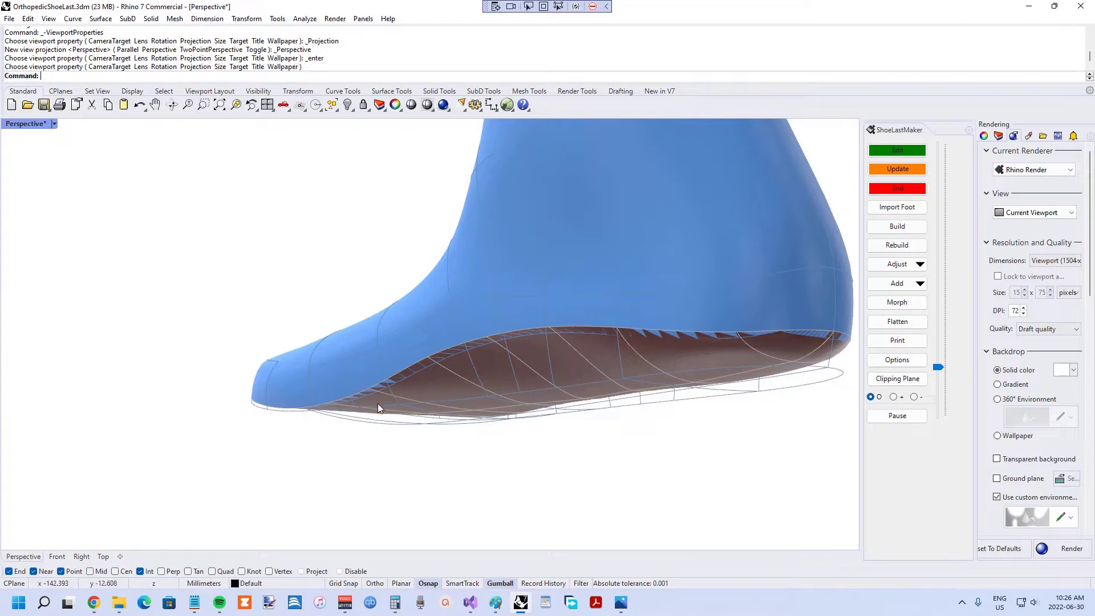
{"action": "scroll", "coordinate": [372, 406], "scroll_direction": "down", "scroll_amount": 3}
{"action": "right_click_drag", "start_coordinate": [464, 315], "coordinate": [469, 352]}
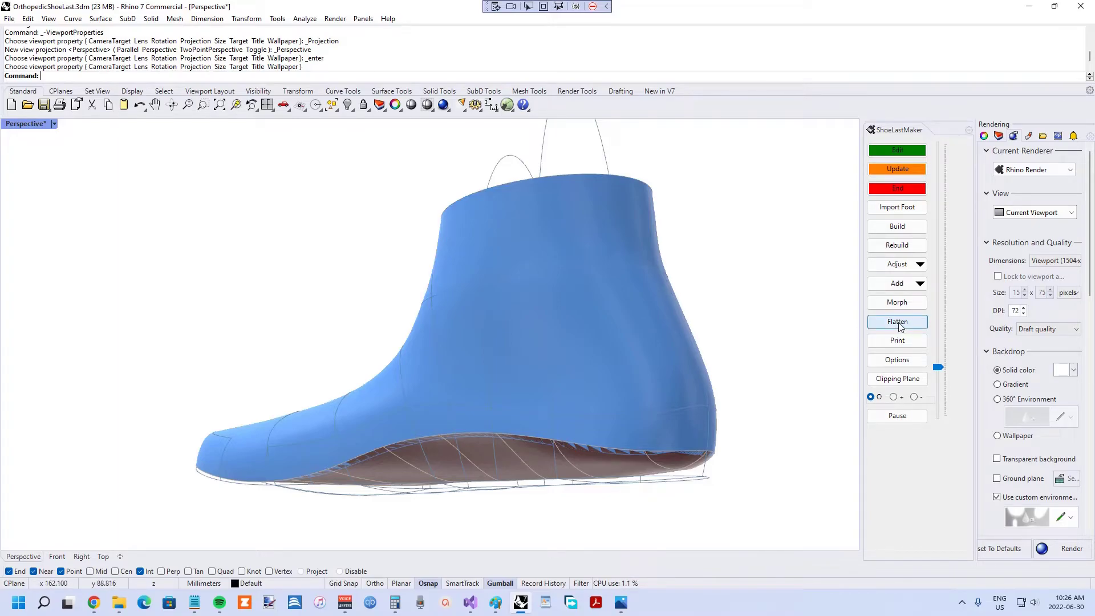
Step: Rebuild the last with an insert body instead of an insert top surface
{"action": "left_click", "coordinate": [892, 360]}
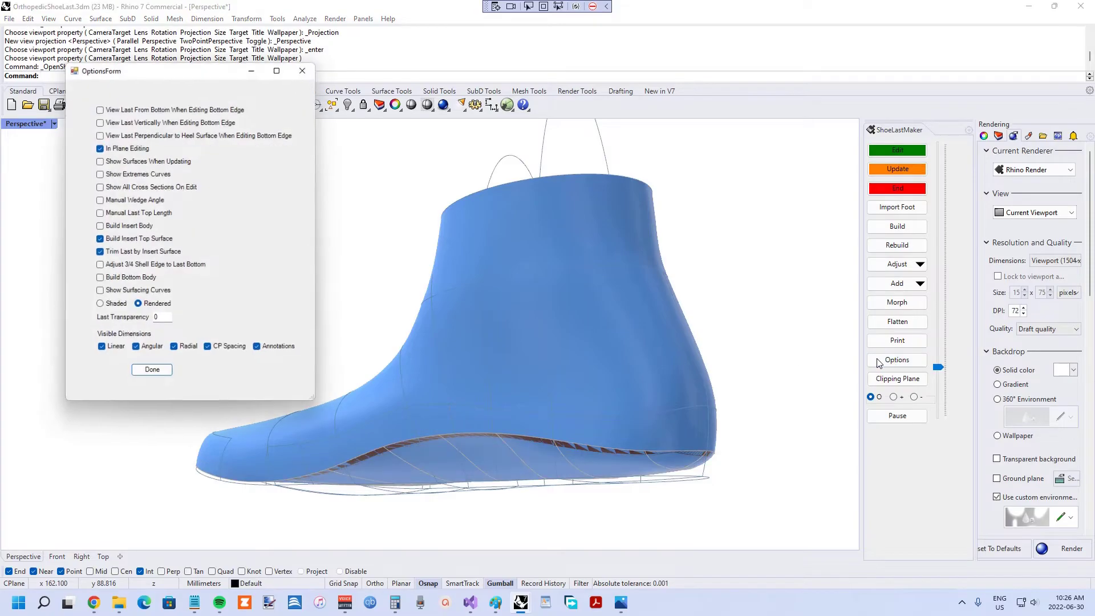
{"action": "left_click", "coordinate": [137, 226]}
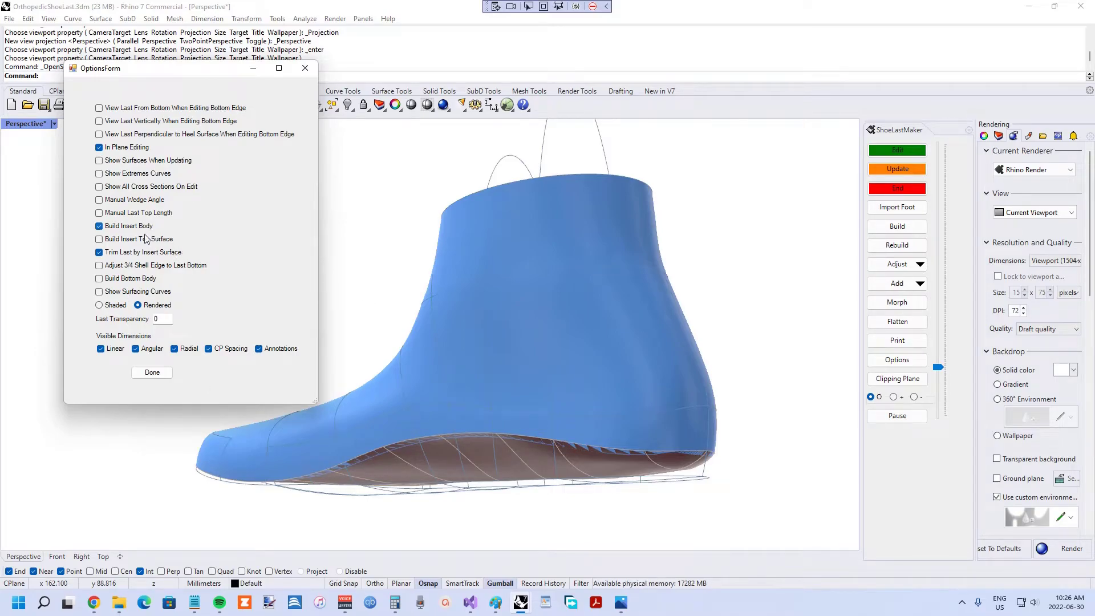
{"action": "left_click", "coordinate": [152, 372]}
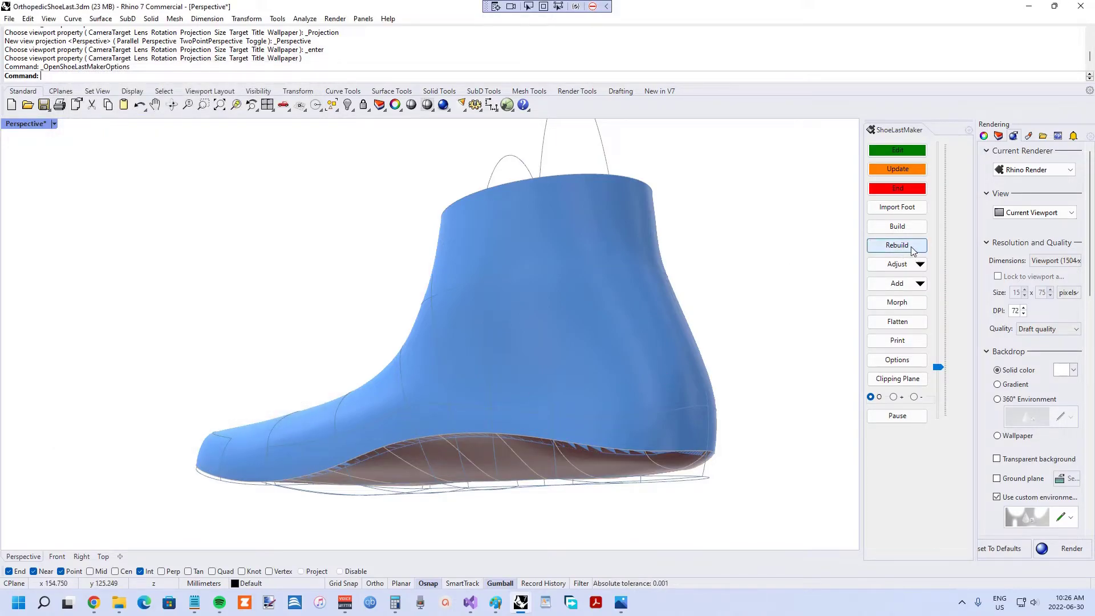
{"action": "left_click", "coordinate": [909, 248]}
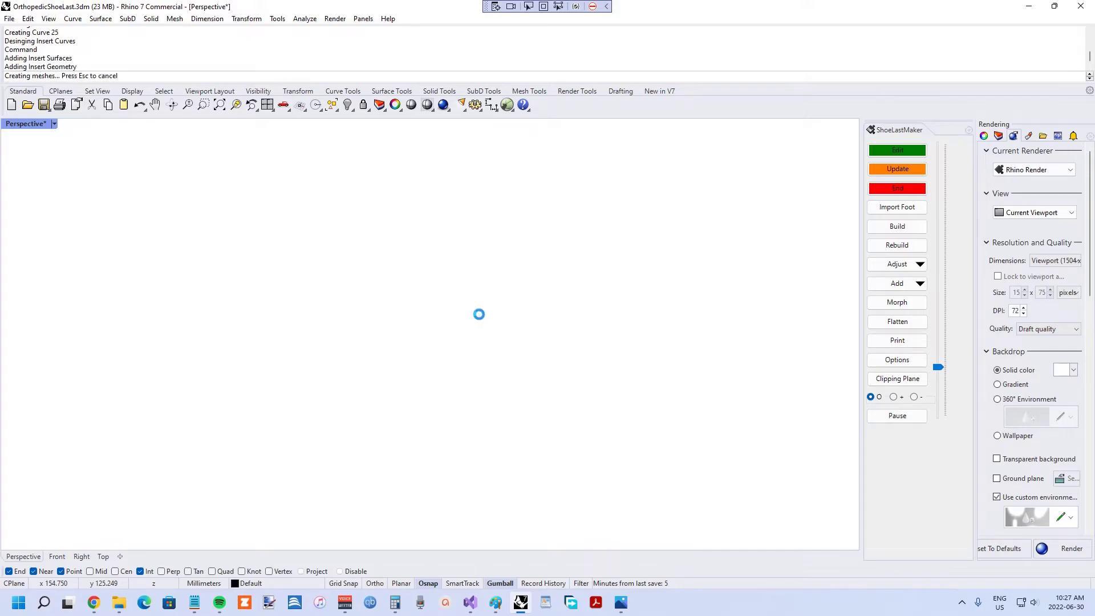
Step: Inspect the rebuilt last around the heel and bring up the adjustment settings list
{"action": "scroll", "coordinate": [396, 392], "scroll_direction": "up", "scroll_amount": 5}
{"action": "scroll", "coordinate": [359, 395], "scroll_direction": "down", "scroll_amount": 5}
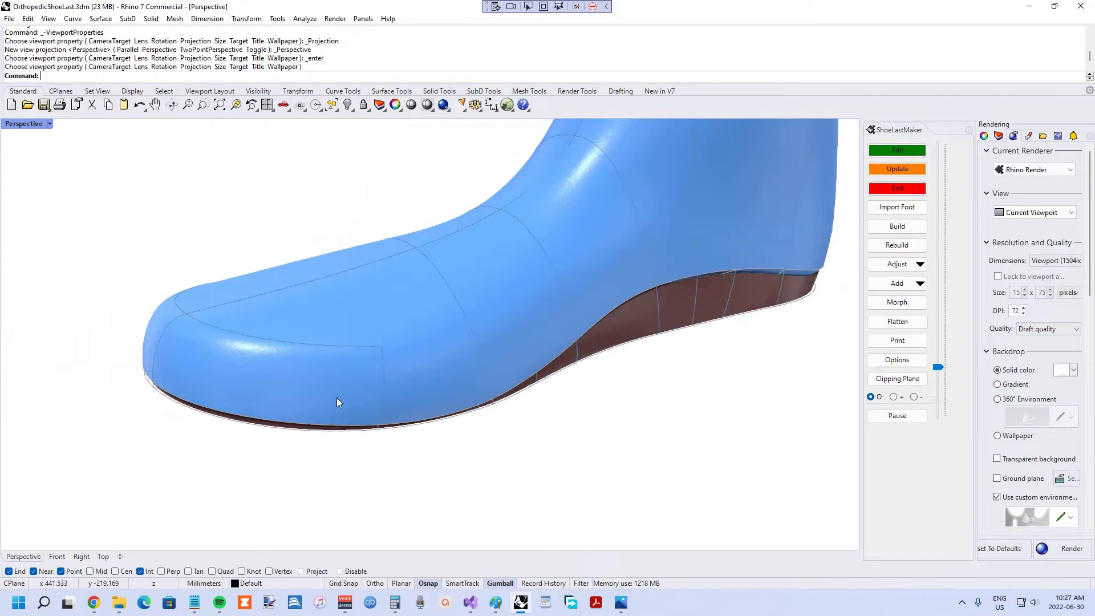
{"action": "right_click_drag", "start_coordinate": [336, 399], "coordinate": [350, 430]}
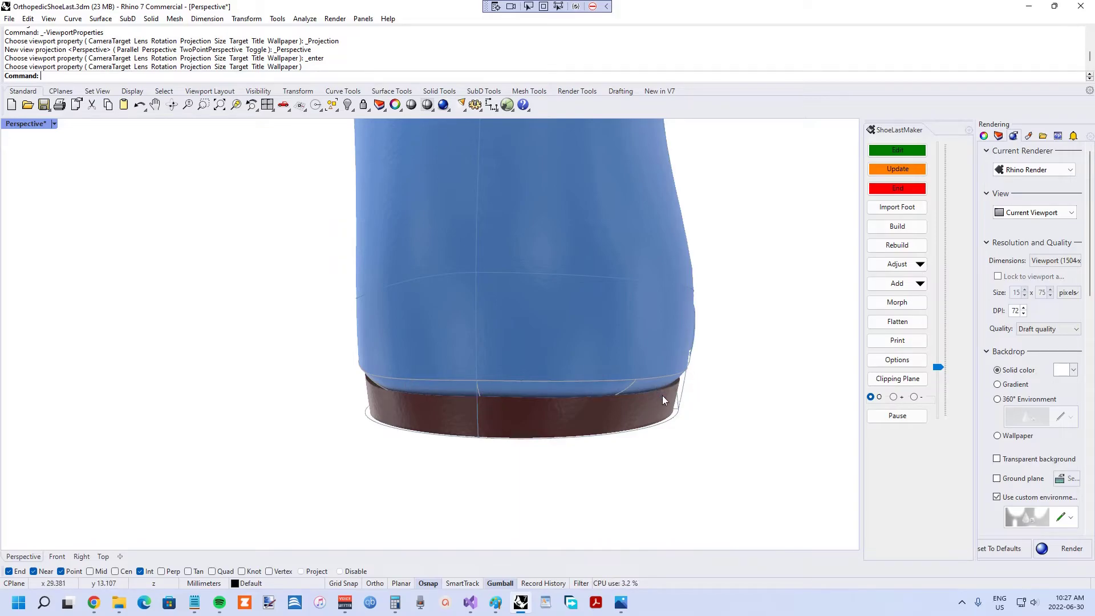
{"action": "right_click_drag", "start_coordinate": [568, 395], "coordinate": [539, 395]}
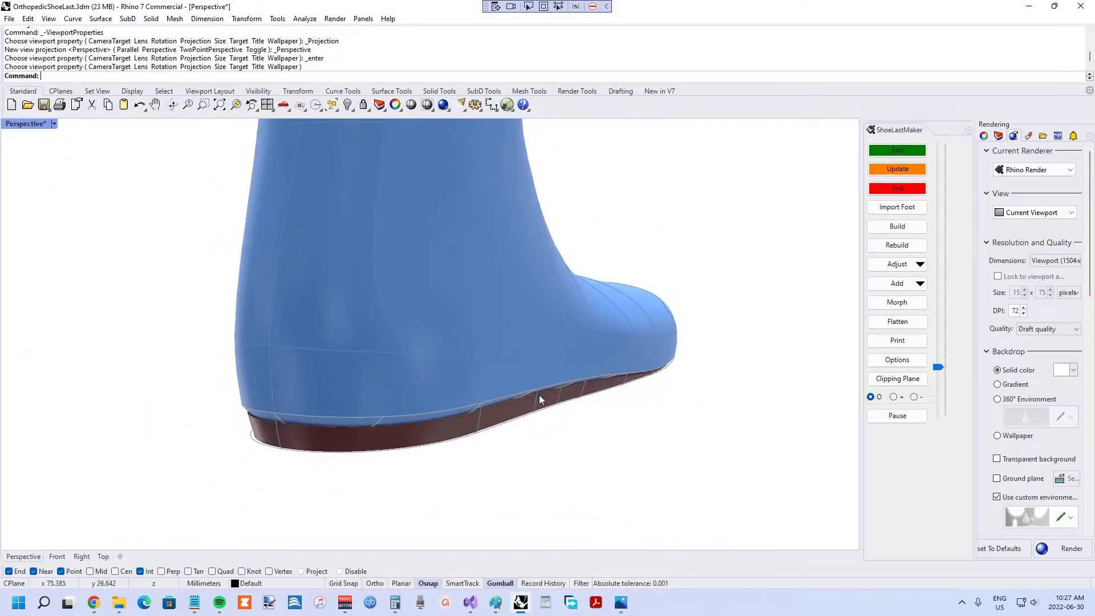
{"action": "right_click_drag", "start_coordinate": [442, 361], "coordinate": [468, 356]}
{"action": "left_click", "coordinate": [901, 264]}
Step: Set Insert Wall Offset to 0 in Material Thicknesses and rebuild the last
{"action": "left_click", "coordinate": [907, 280]}
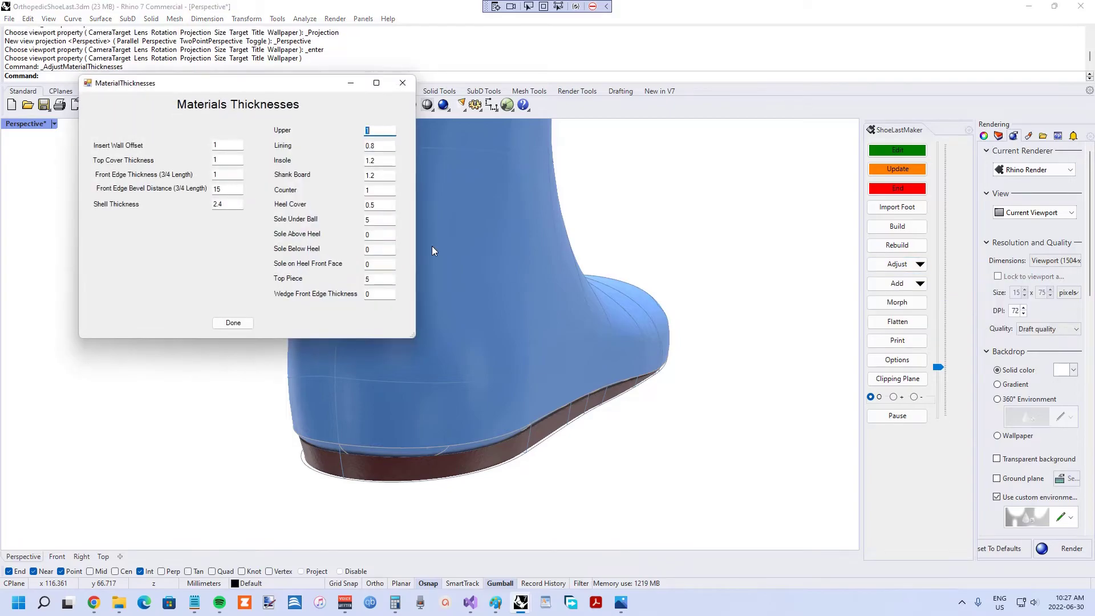
{"action": "left_click", "coordinate": [216, 146]}
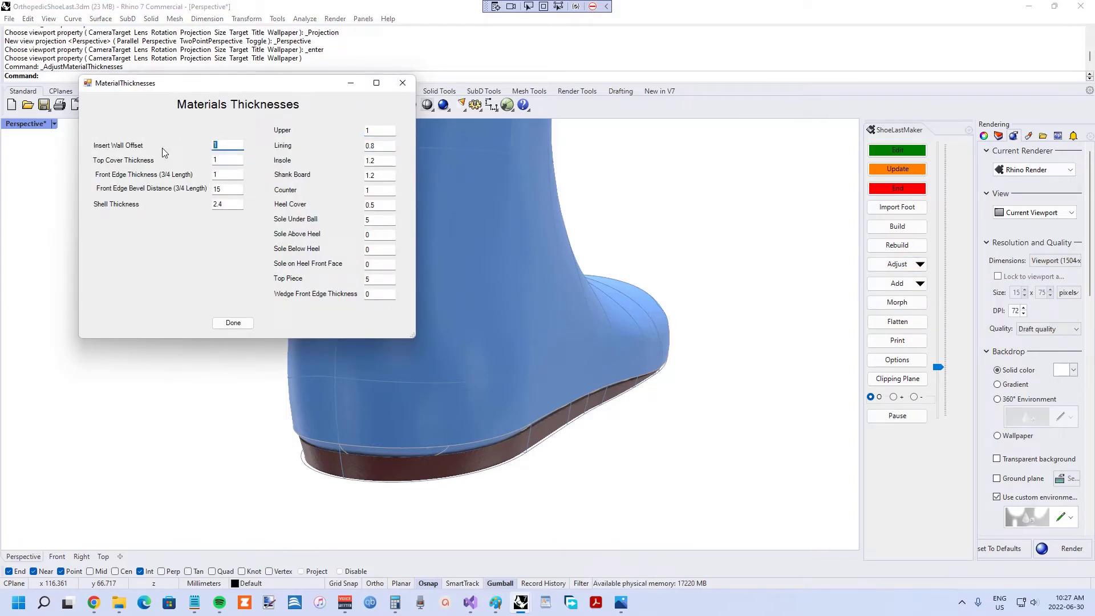
{"action": "key", "text": "Tab"}
{"action": "left_click", "coordinate": [233, 323]}
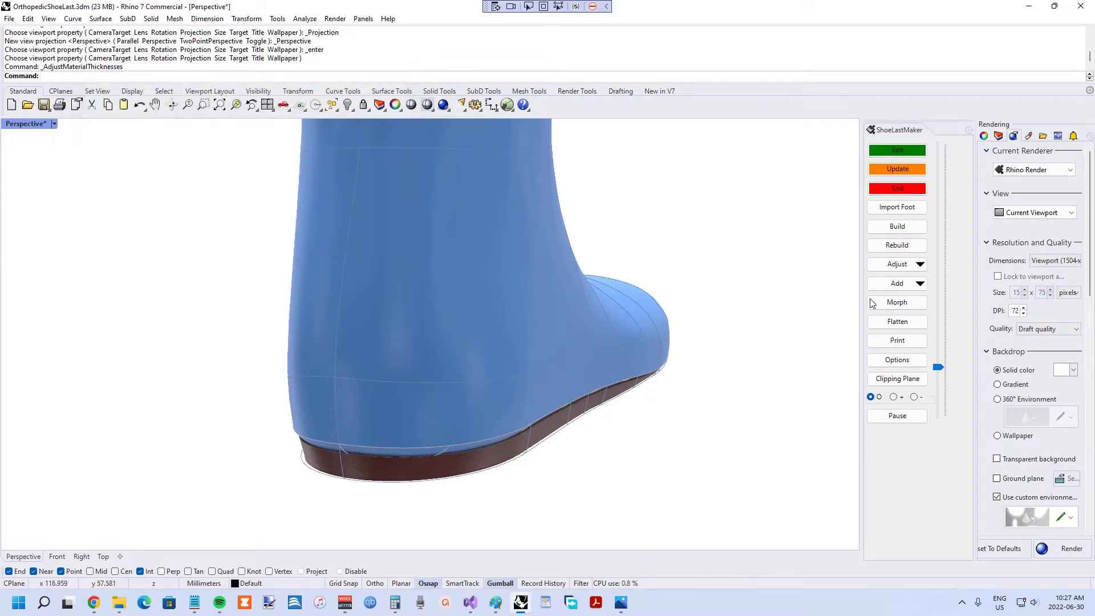
{"action": "left_click", "coordinate": [905, 247]}
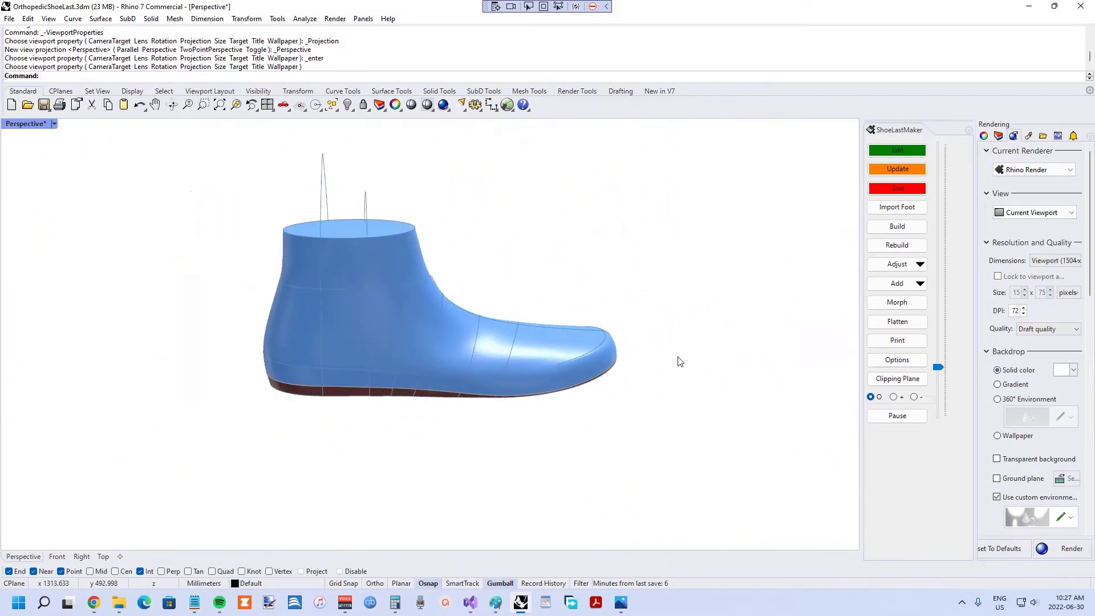
{"action": "right_click_drag", "start_coordinate": [679, 361], "coordinate": [449, 402]}
{"action": "left_click", "coordinate": [450, 403]}
{"action": "right_click_drag", "start_coordinate": [589, 331], "coordinate": [608, 293]}
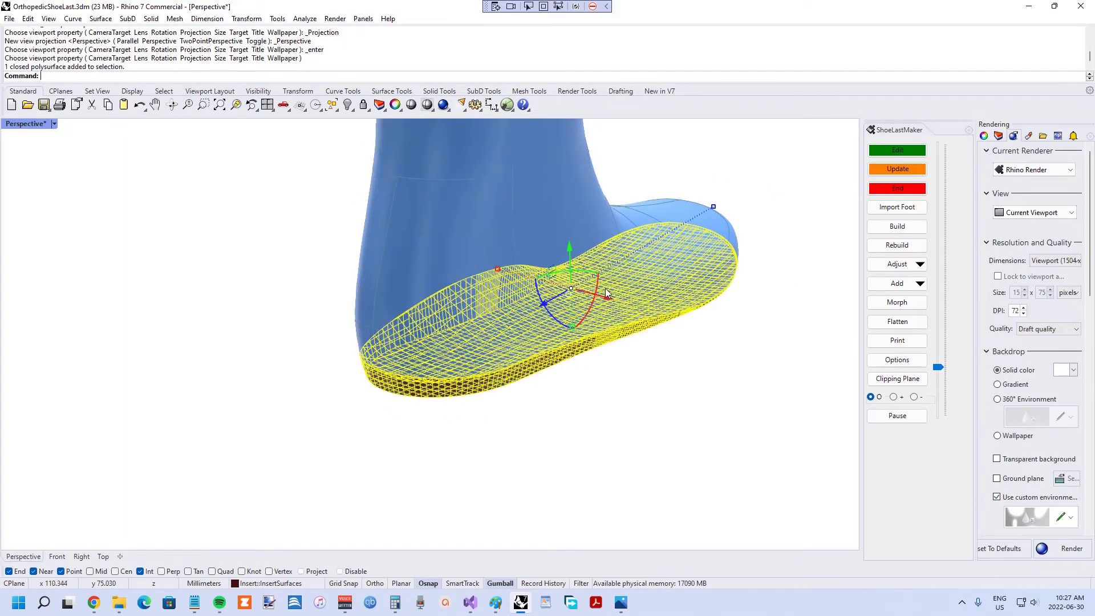
{"action": "scroll", "coordinate": [607, 293], "scroll_direction": "up", "scroll_amount": 2}
{"action": "left_click_drag", "start_coordinate": [605, 293], "coordinate": [462, 460]}
{"action": "left_click", "coordinate": [323, 484]}
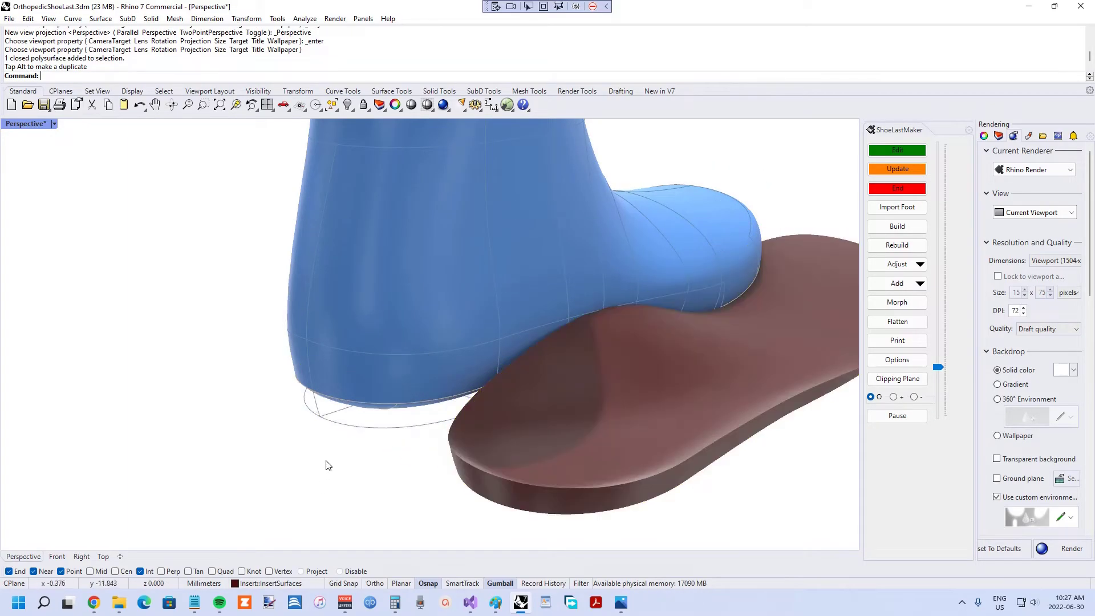
{"action": "right_click_drag", "start_coordinate": [326, 464], "coordinate": [378, 435]}
{"action": "key", "text": "ctrl+z"}
{"action": "left_click", "coordinate": [619, 238]}
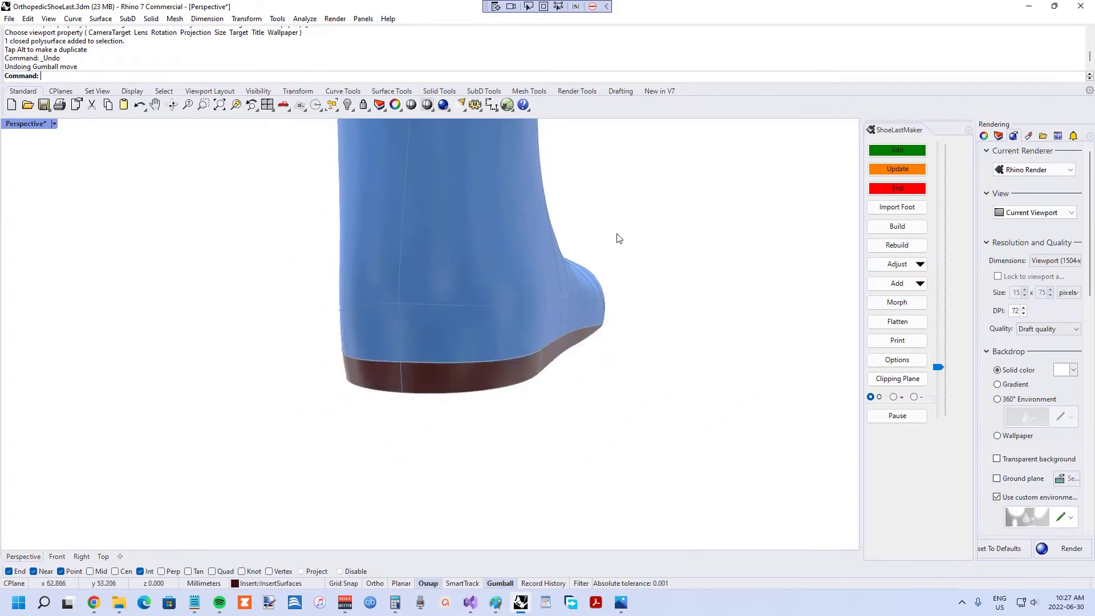
{"action": "right_click_drag", "start_coordinate": [620, 238], "coordinate": [503, 215]}
{"action": "scroll", "coordinate": [490, 220], "scroll_direction": "up", "scroll_amount": 3}
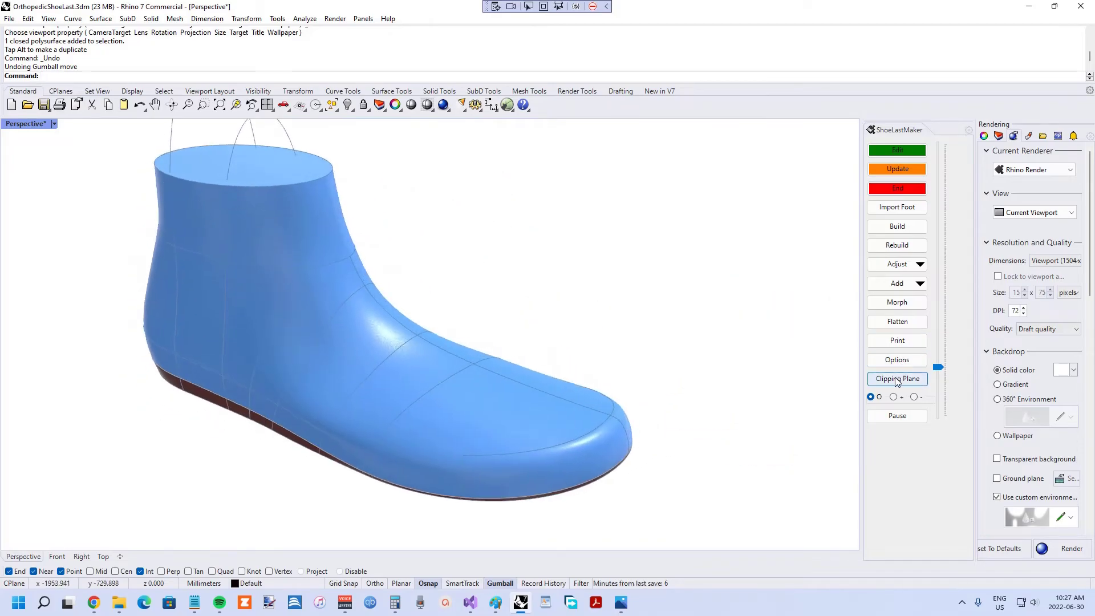
{"action": "left_click", "coordinate": [894, 397]}
{"action": "left_click_drag", "start_coordinate": [938, 368], "coordinate": [939, 258]}
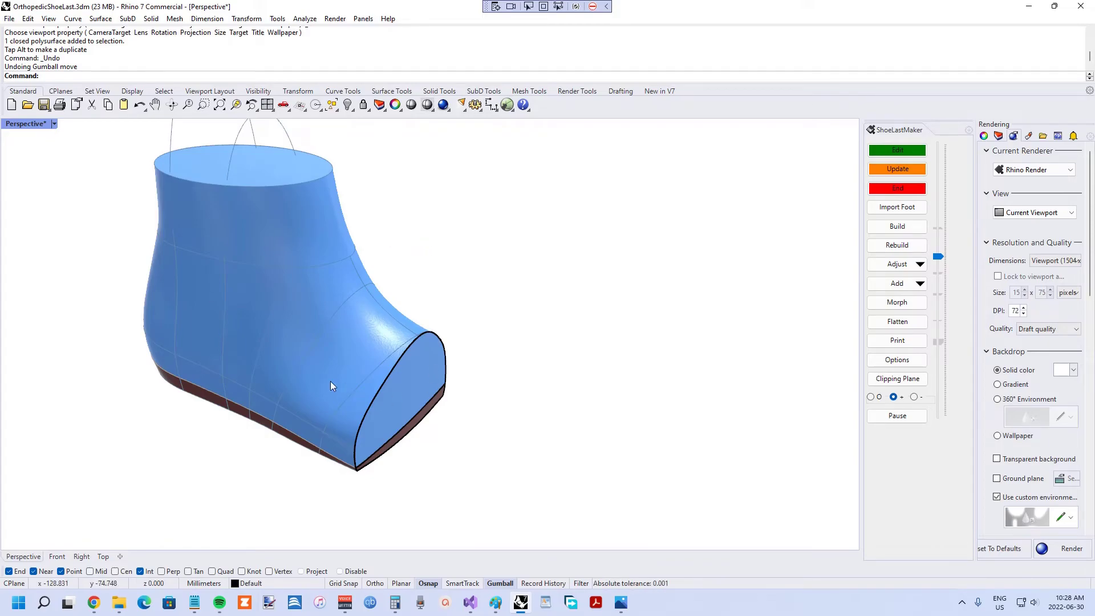
{"action": "mouse_move", "coordinate": [937, 257]}
{"action": "left_mouse_down"}
{"action": "mouse_move", "coordinate": [935, 332]}
{"action": "mouse_move", "coordinate": [936, 190]}
{"action": "mouse_move", "coordinate": [952, 201]}
{"action": "mouse_move", "coordinate": [937, 319]}
{"action": "mouse_move", "coordinate": [950, 248]}
{"action": "left_mouse_up"}
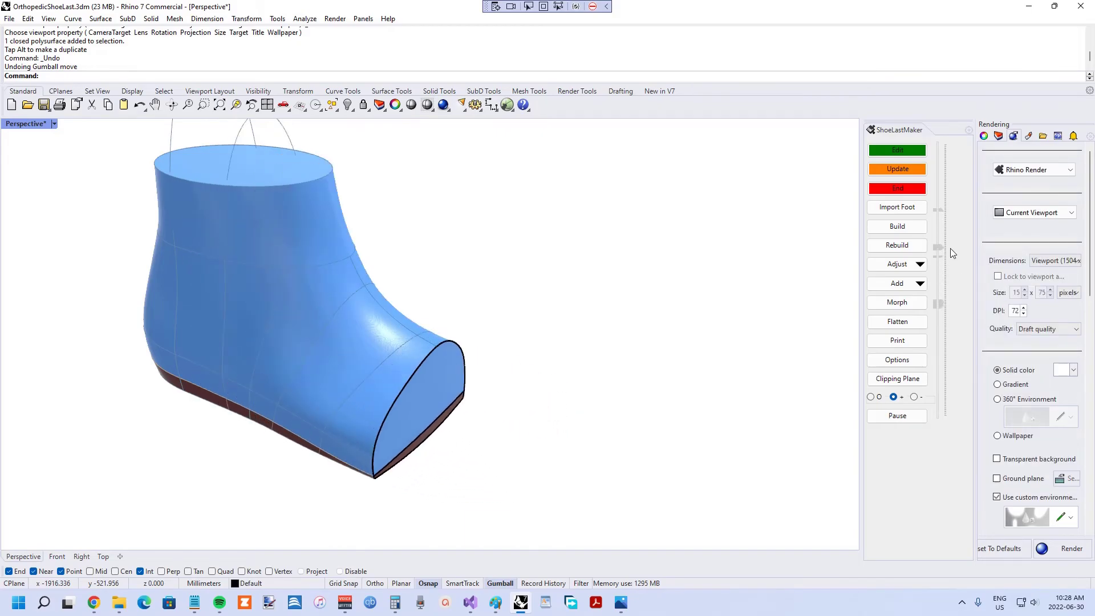
{"action": "left_click", "coordinate": [871, 397]}
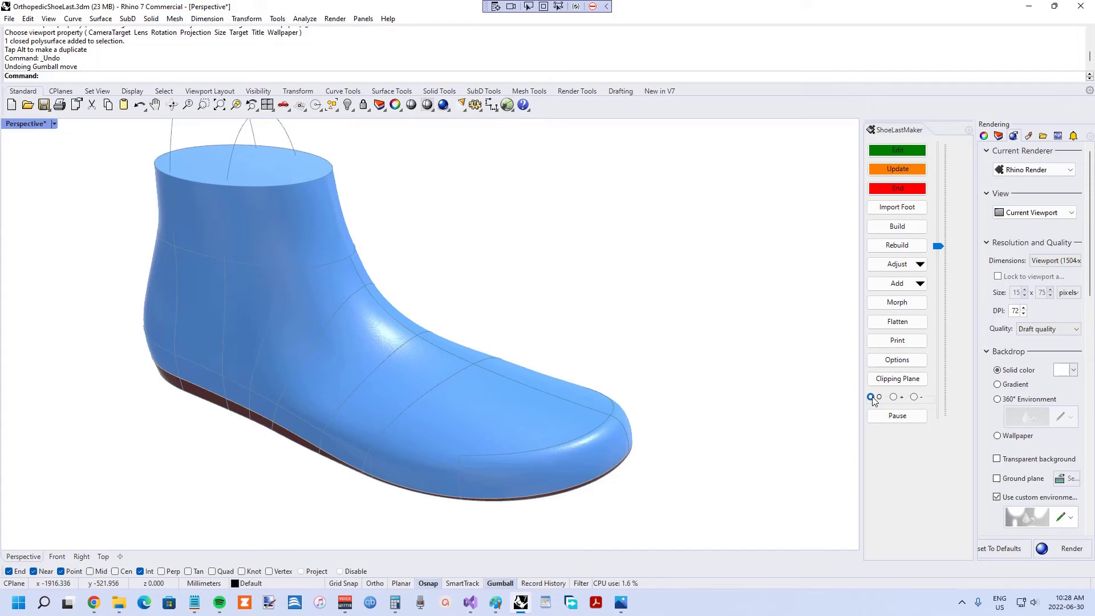
{"action": "scroll", "coordinate": [424, 413], "scroll_direction": "down", "scroll_amount": 2}
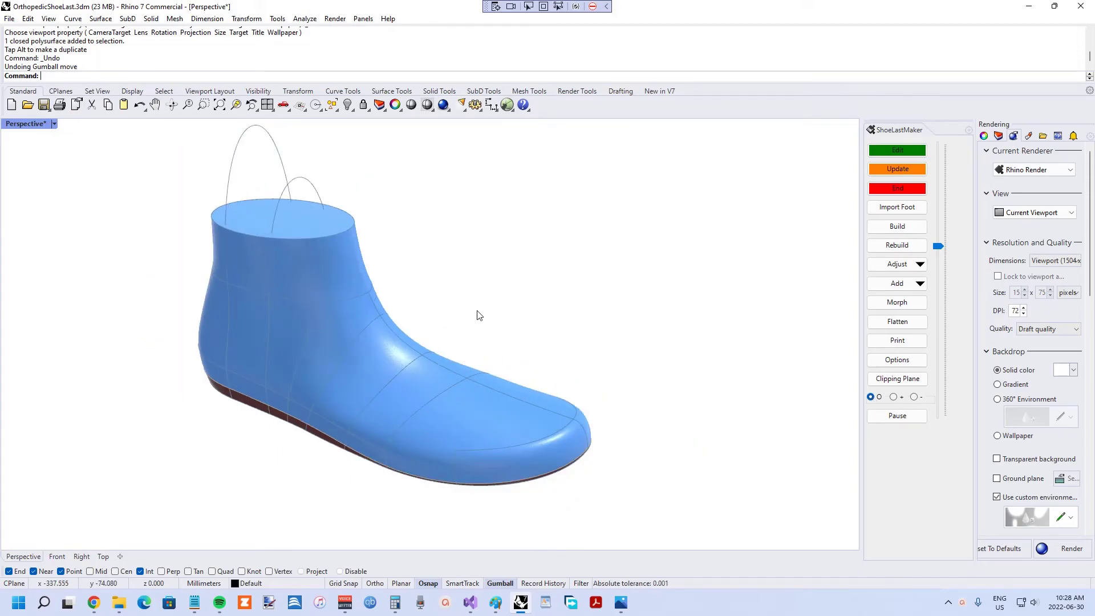
{"action": "right_click_drag", "start_coordinate": [479, 313], "coordinate": [350, 370]}
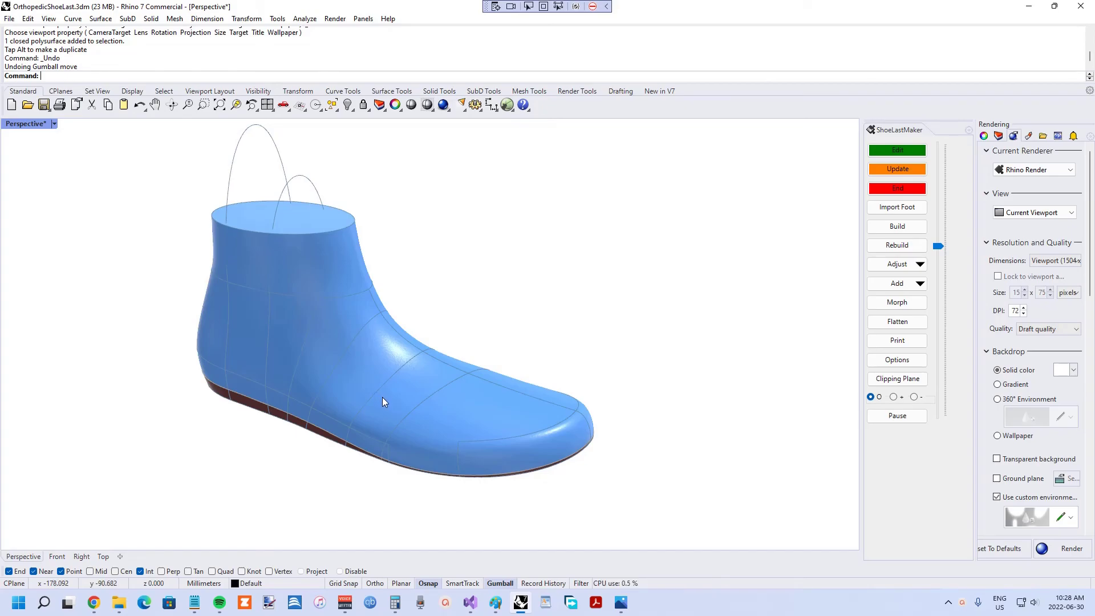
{"action": "right_click_drag", "start_coordinate": [382, 397], "coordinate": [367, 336]}
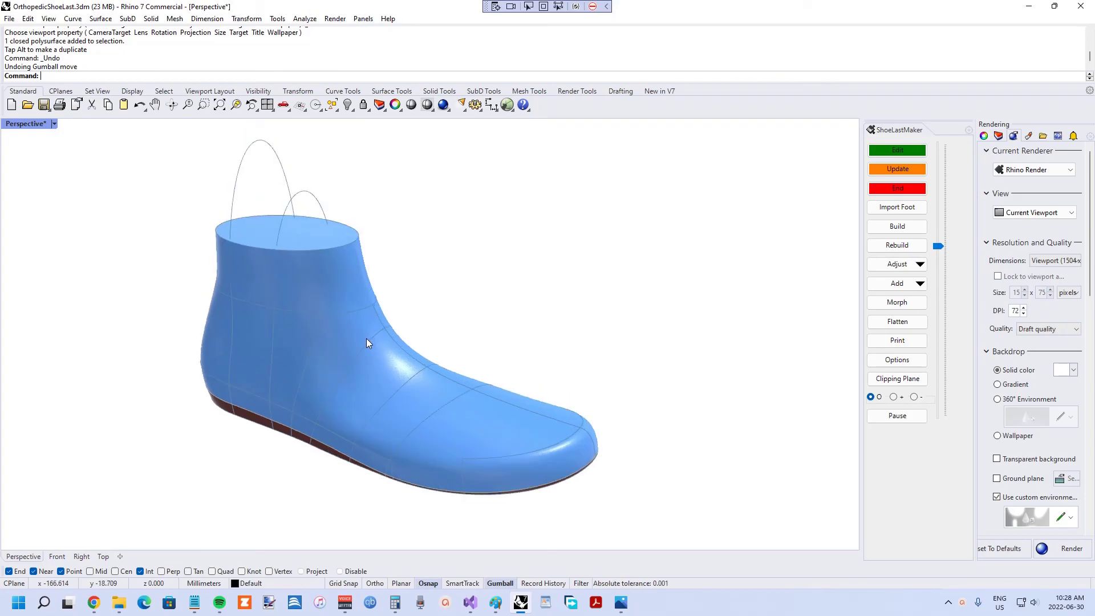